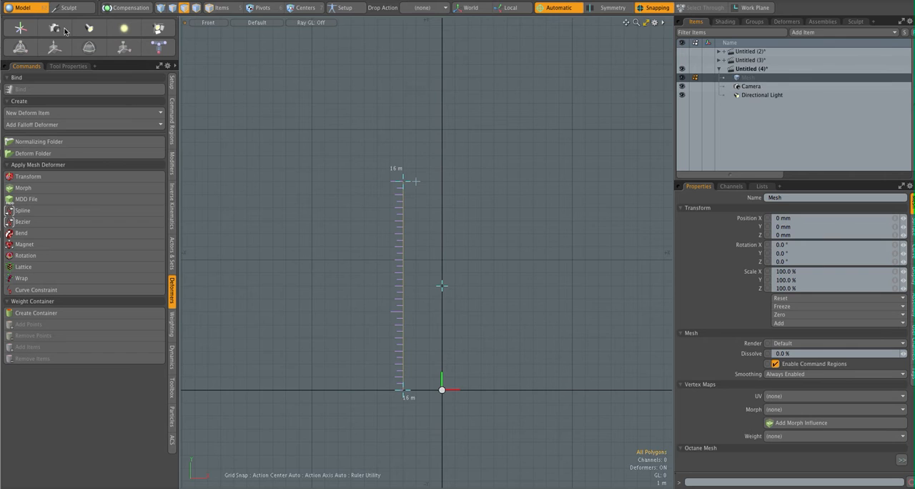
- Draw a straight two-point curve from the origin up the Y axis to 16 m, snapping to the grid
{"action": "left_click", "coordinate": [249, 120]}
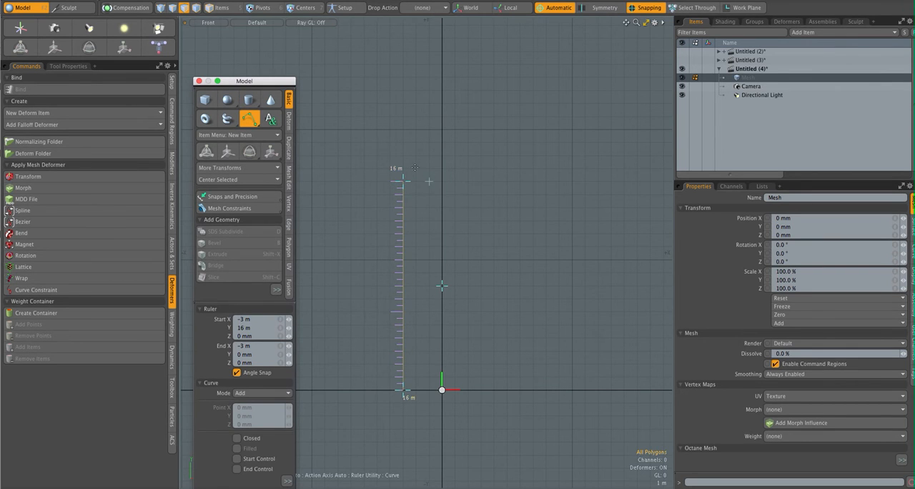
{"action": "left_click", "coordinate": [199, 81]}
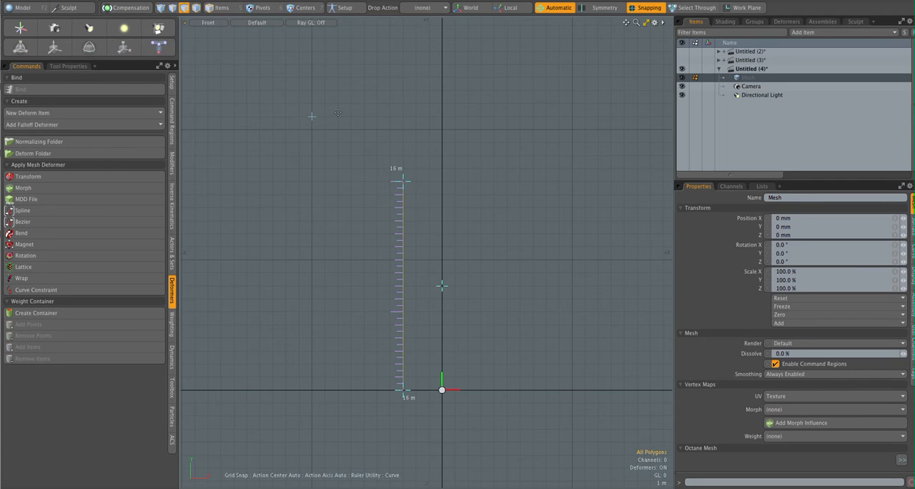
{"action": "left_click", "coordinate": [442, 390]}
{"action": "left_click", "coordinate": [442, 181]}
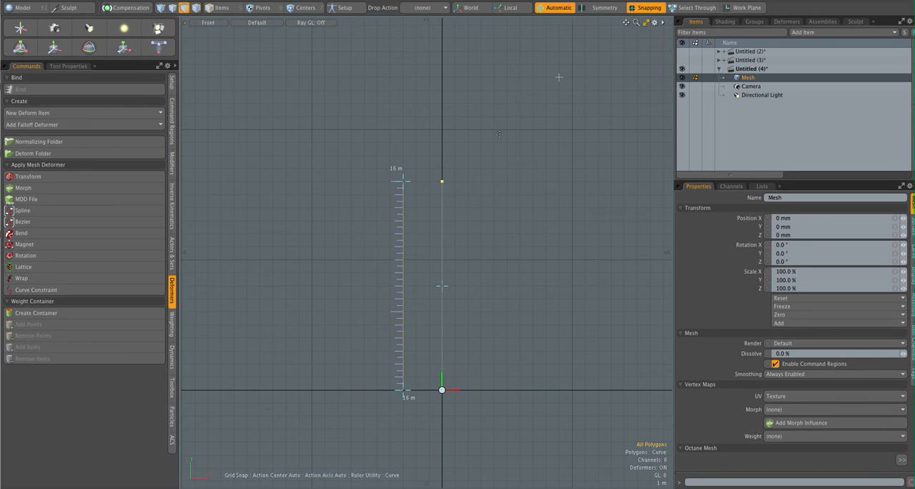
{"action": "key", "text": "space"}
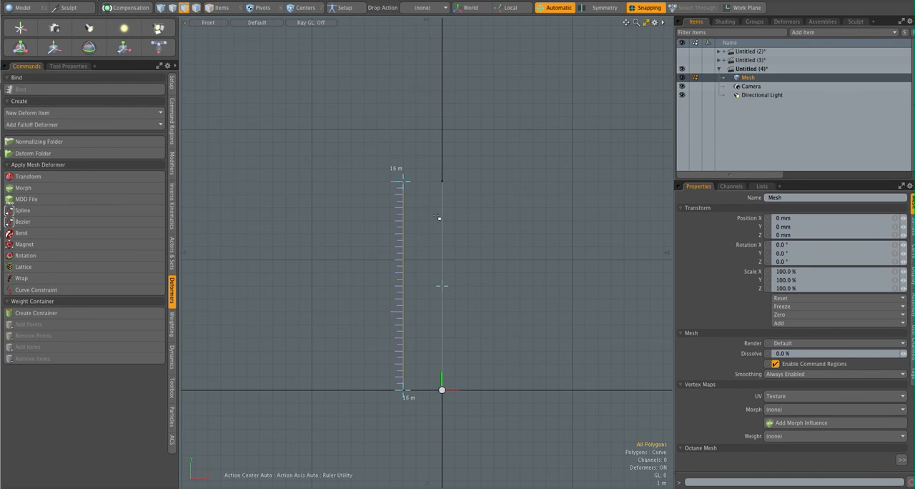
- Select the vertical curve, turn snapping off and remove the ruler from the viewport
{"action": "left_click", "coordinate": [446, 227]}
{"action": "left_click", "coordinate": [647, 7]}
{"action": "left_click", "coordinate": [123, 29]}
{"action": "left_click", "coordinate": [3, 0]}
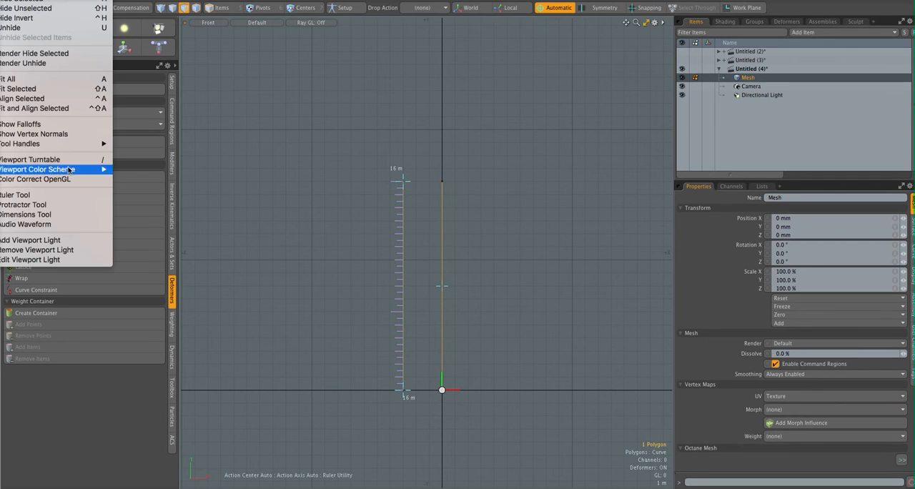
{"action": "left_click", "coordinate": [84, 195]}
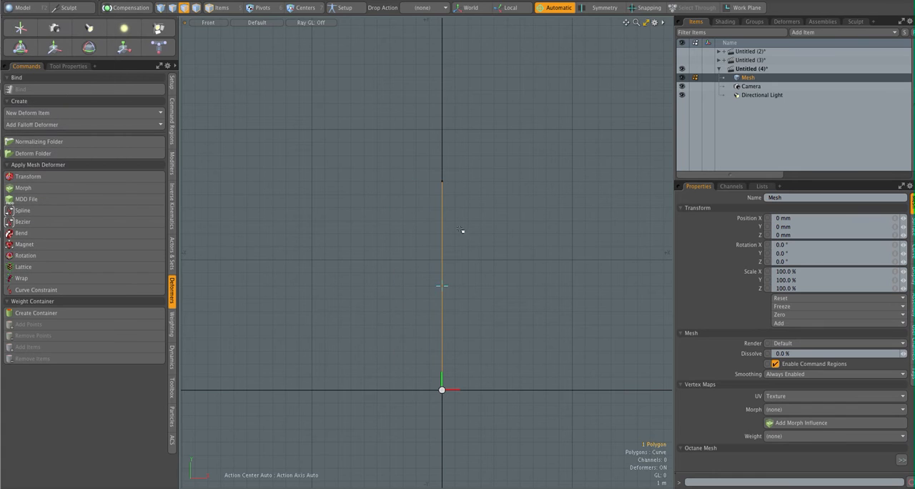
- Turn off the automatic action center and subdivide the curve repeatedly until it has 1025 vertices
{"action": "left_click_drag", "start_coordinate": [461, 265], "coordinate": [479, 268], "text": "ctrl+alt"}
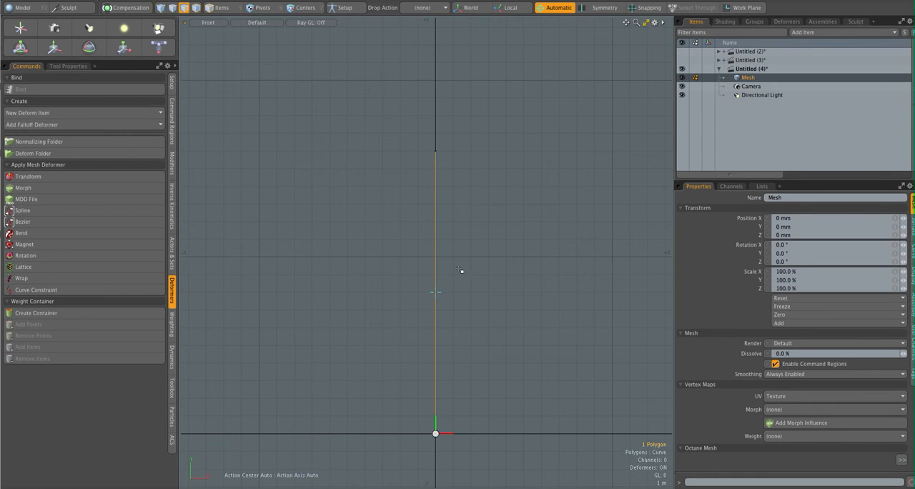
{"action": "key", "text": "KP_Decimal"}
{"action": "left_click_drag", "start_coordinate": [448, 307], "coordinate": [562, 311], "text": "alt"}
{"action": "key", "text": "3"}
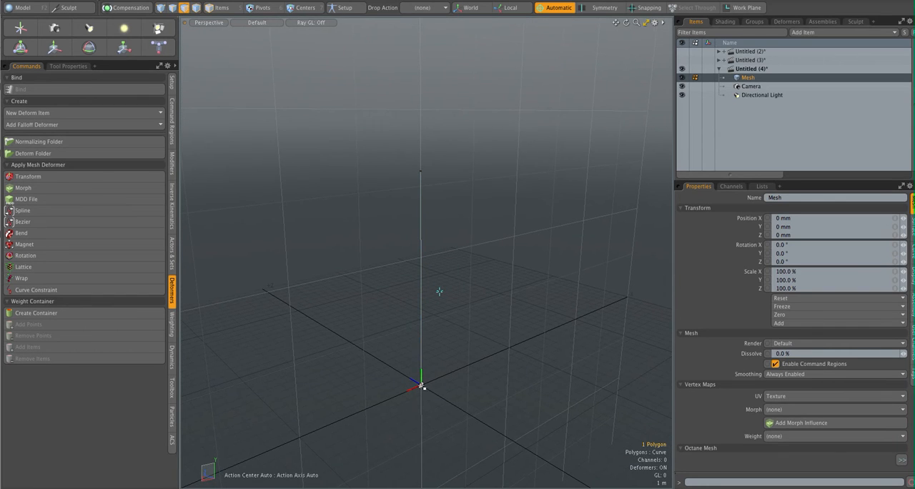
{"action": "left_click_drag", "start_coordinate": [505, 285], "coordinate": [316, 270], "text": "alt"}
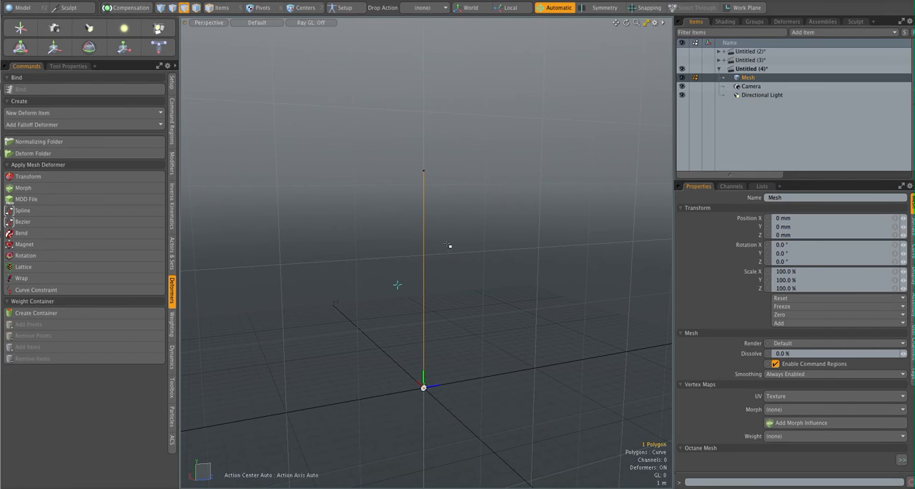
{"action": "left_click", "coordinate": [557, 7]}
{"action": "left_click", "coordinate": [517, 125]}
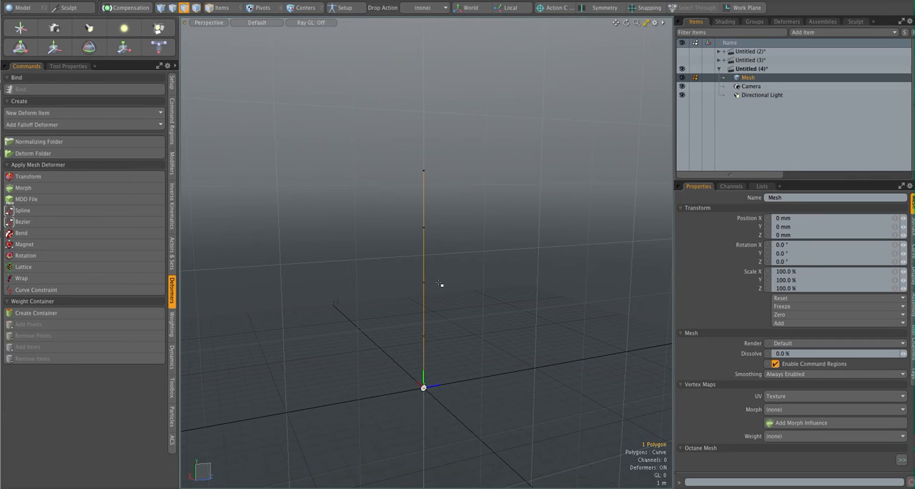
{"action": "mouse_move", "coordinate": [441, 274]}
{"action": "left_mouse_down", "text": "alt"}
{"action": "mouse_move", "coordinate": [451, 288]}
{"action": "mouse_move", "coordinate": [457, 274]}
{"action": "mouse_move", "coordinate": [461, 281]}
{"action": "mouse_move", "coordinate": [447, 268]}
{"action": "left_mouse_up", "text": "alt"}
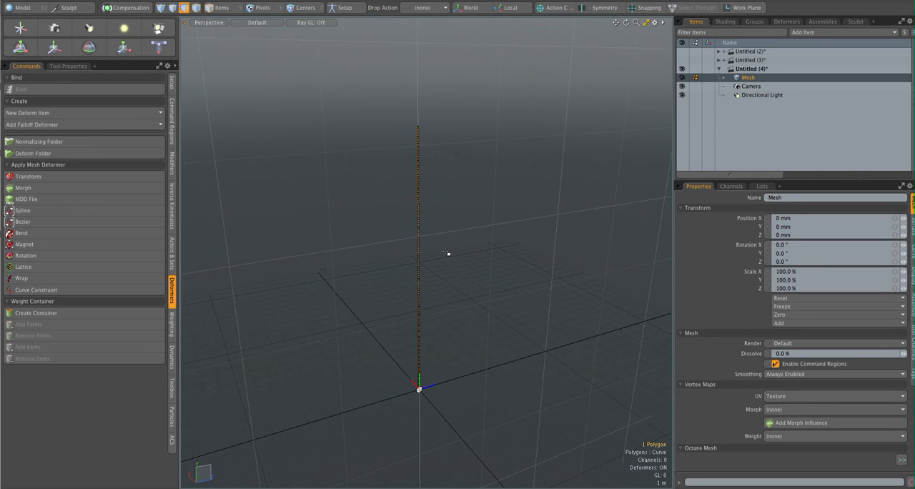
{"action": "key", "text": "d"}
{"action": "key", "text": "1"}
{"action": "mouse_move", "coordinate": [465, 143]}
{"action": "right_mouse_down"}
{"action": "mouse_move", "coordinate": [491, 106]}
{"action": "mouse_move", "coordinate": [418, 386]}
{"action": "mouse_move", "coordinate": [474, 133]}
{"action": "mouse_move", "coordinate": [468, 141]}
{"action": "right_mouse_up"}
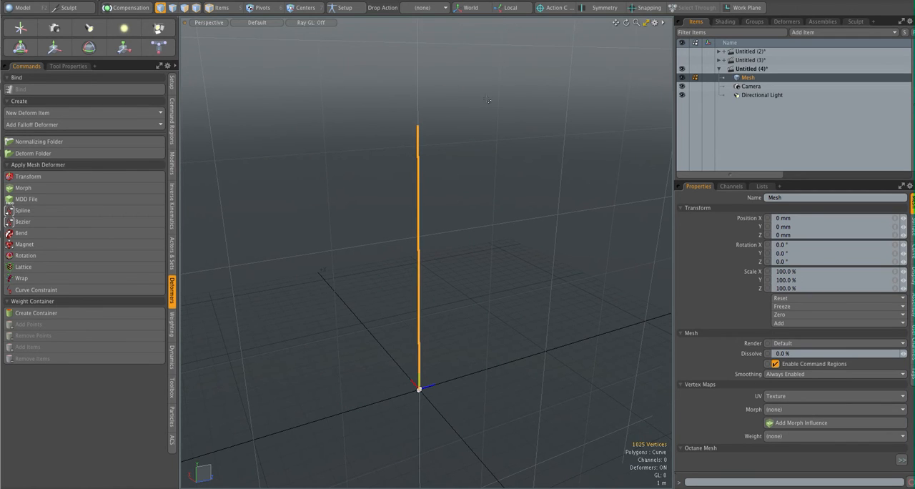
- Add a Bend deformer to the mesh with Use Length disabled and a radius of 60 mm
{"action": "key", "text": "5"}
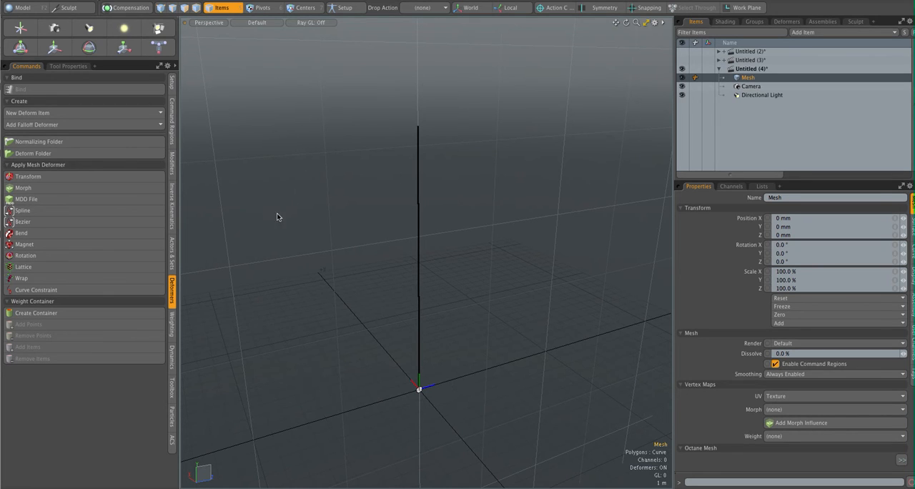
{"action": "left_click", "coordinate": [101, 235]}
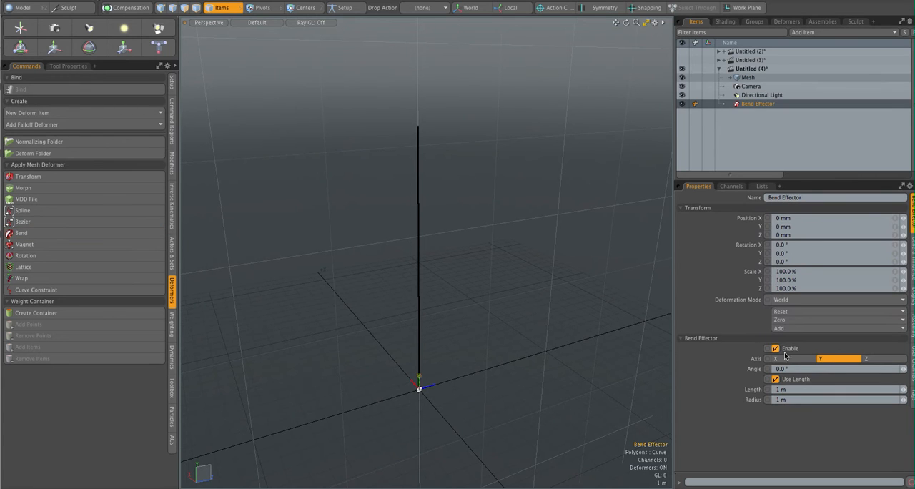
{"action": "left_click", "coordinate": [776, 380]}
{"action": "left_click", "coordinate": [791, 399]}
{"action": "type", "text": "60"}
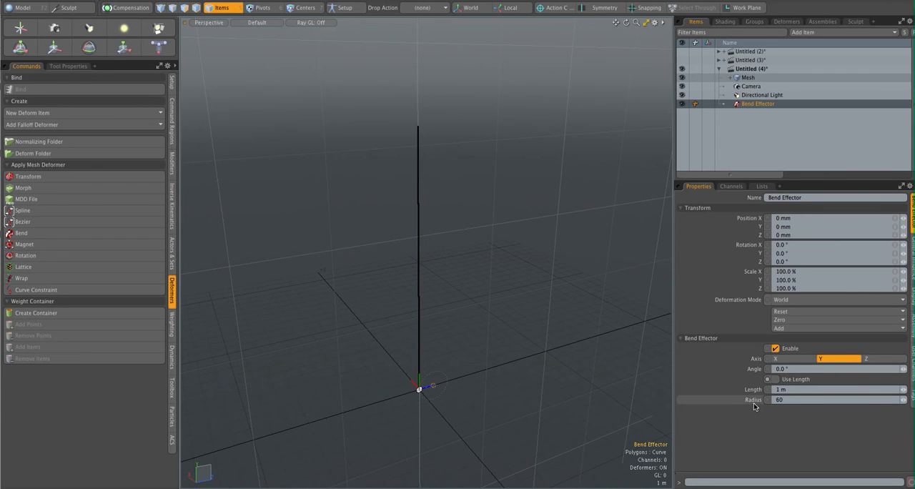
{"action": "key", "text": "Return"}
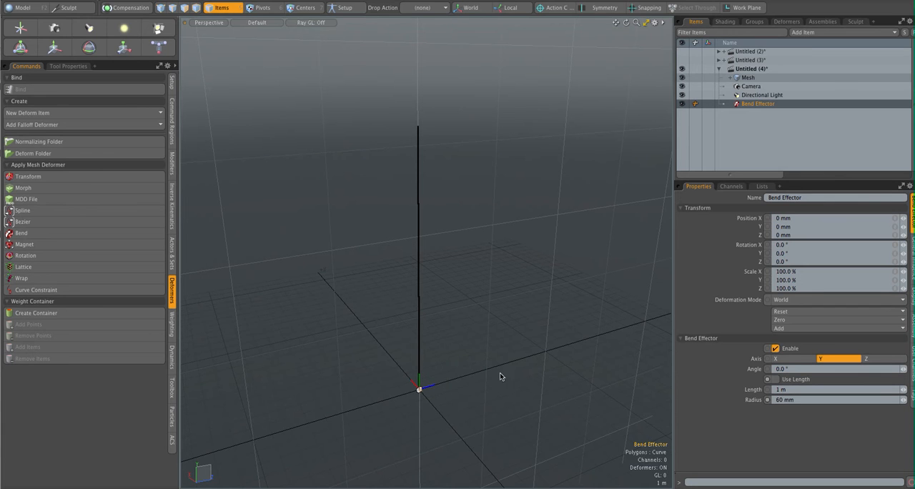
- Increase the bend effector's angle interactively with Channel Haul to curl the curve's base through several full turns
{"action": "left_click_drag", "start_coordinate": [422, 386], "coordinate": [531, 374], "text": "alt"}
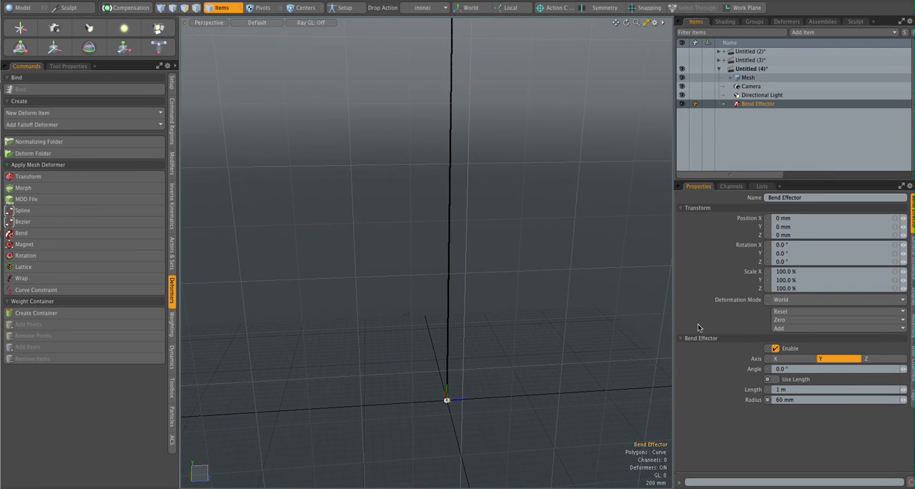
{"action": "left_click", "coordinate": [763, 371]}
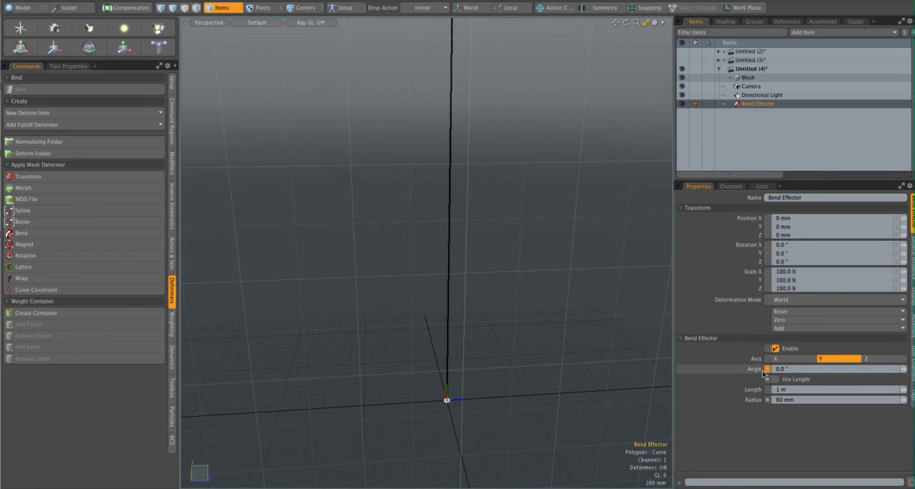
{"action": "key", "text": "c"}
{"action": "left_click_drag", "start_coordinate": [375, 297], "coordinate": [431, 325]}
{"action": "key", "text": "shift+a"}
{"action": "left_click_drag", "start_coordinate": [374, 253], "coordinate": [371, 208]}
{"action": "left_click_drag", "start_coordinate": [537, 272], "coordinate": [449, 288]}
{"action": "left_click_drag", "start_coordinate": [524, 292], "coordinate": [443, 336], "text": "alt+shift"}
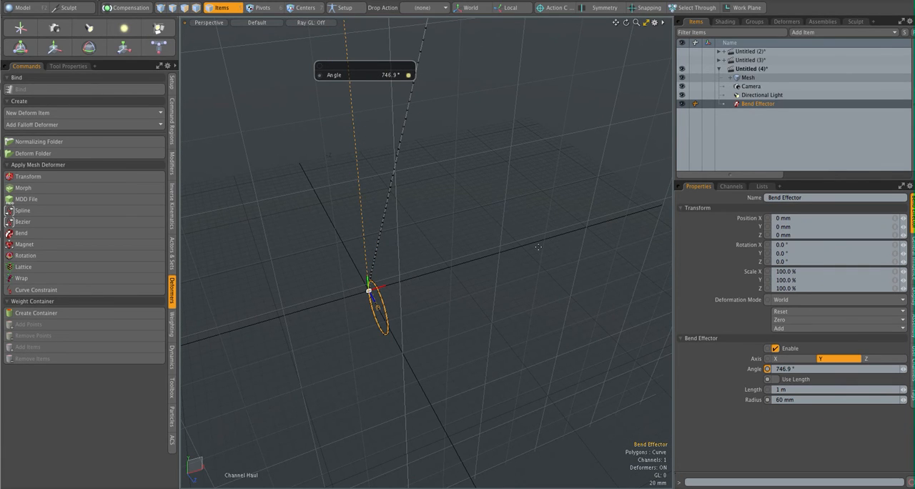
{"action": "left_click_drag", "start_coordinate": [345, 322], "coordinate": [441, 308], "text": "alt"}
{"action": "left_click_drag", "start_coordinate": [280, 303], "coordinate": [589, 276]}
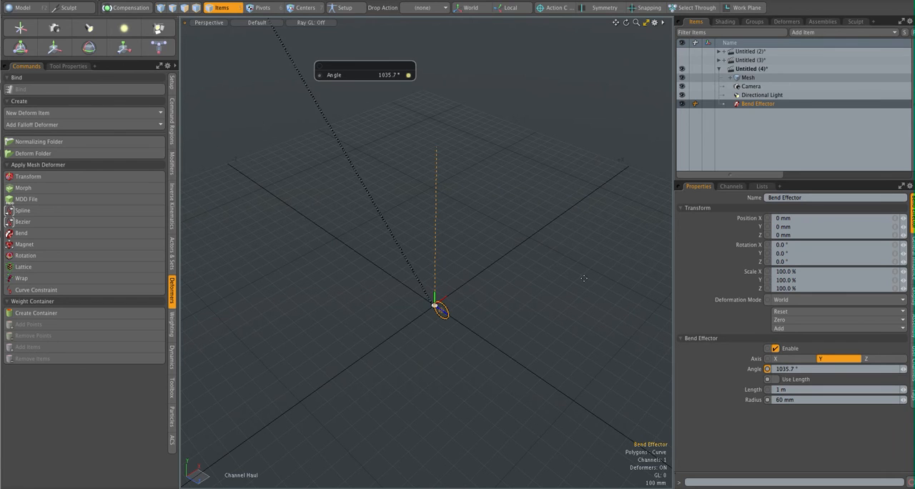
{"action": "left_click_drag", "start_coordinate": [487, 290], "coordinate": [421, 317]}
- Add a Transform deformer to the mesh and review the Transform and Bend entries in the deformer stack
{"action": "left_click", "coordinate": [747, 78]}
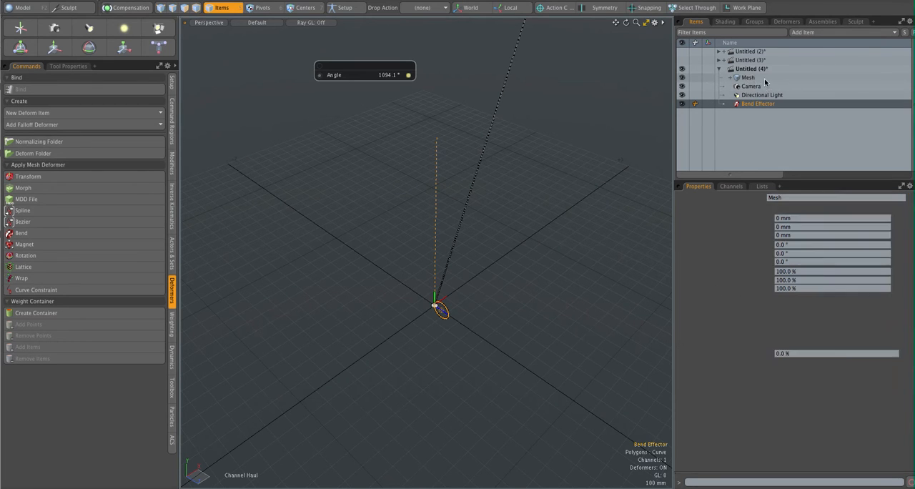
{"action": "left_click", "coordinate": [71, 179]}
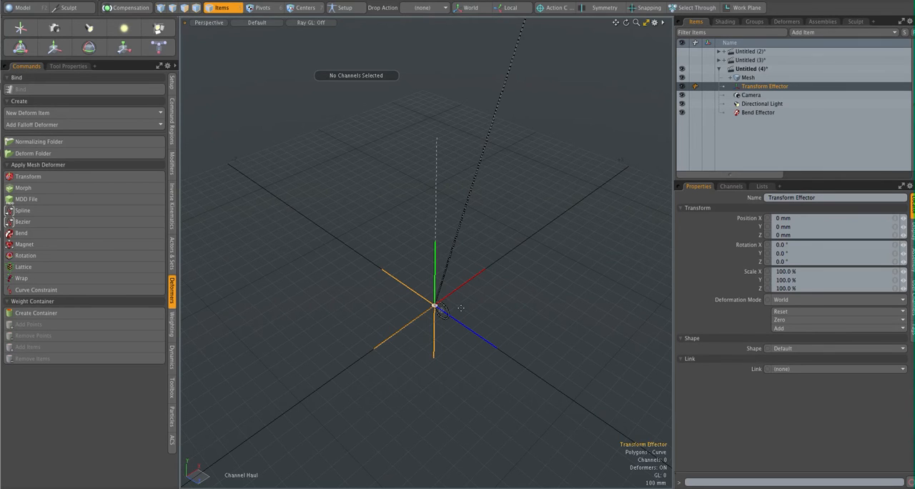
{"action": "left_click_drag", "start_coordinate": [493, 307], "coordinate": [458, 307], "text": "alt"}
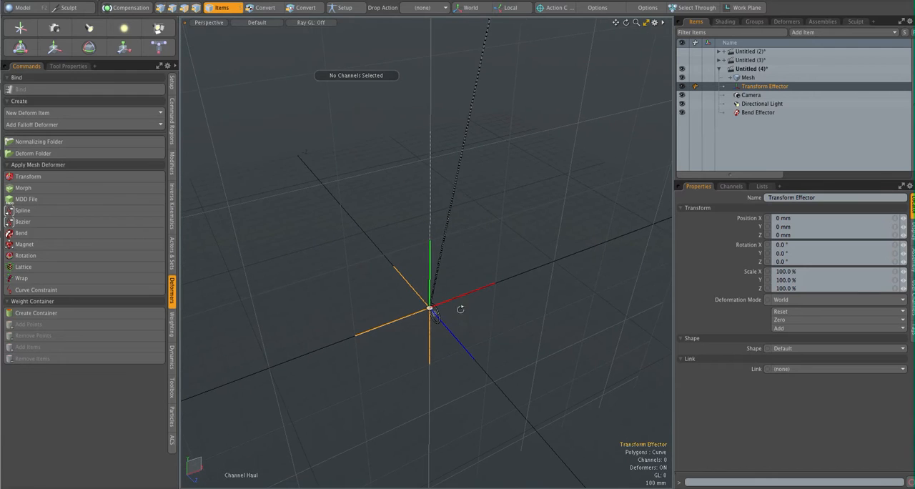
{"action": "left_click", "coordinate": [788, 22]}
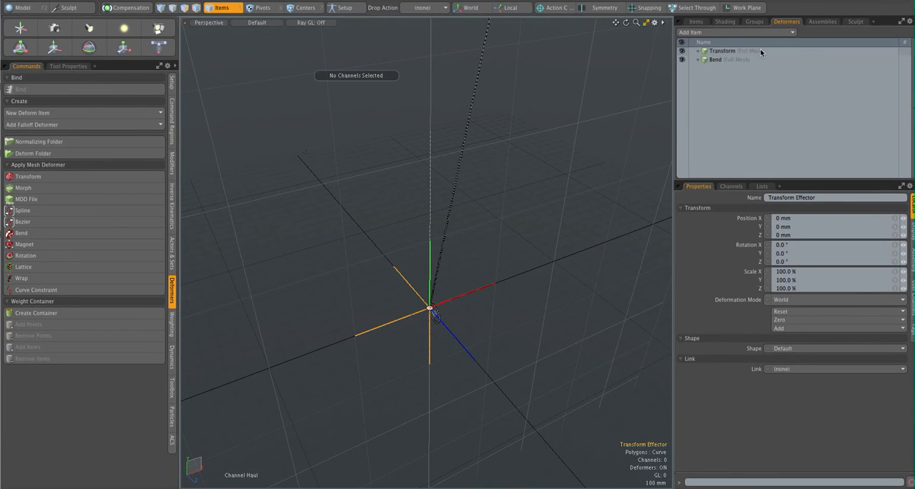
{"action": "left_click", "coordinate": [721, 52]}
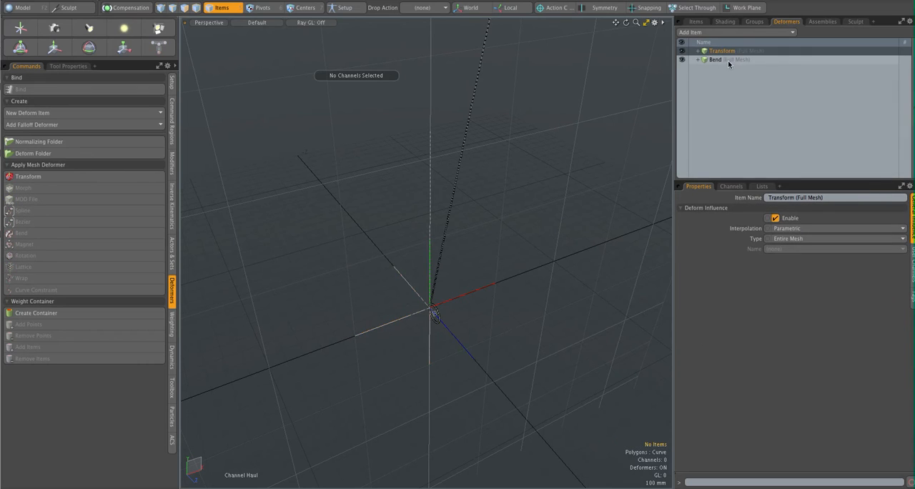
{"action": "left_click", "coordinate": [714, 60]}
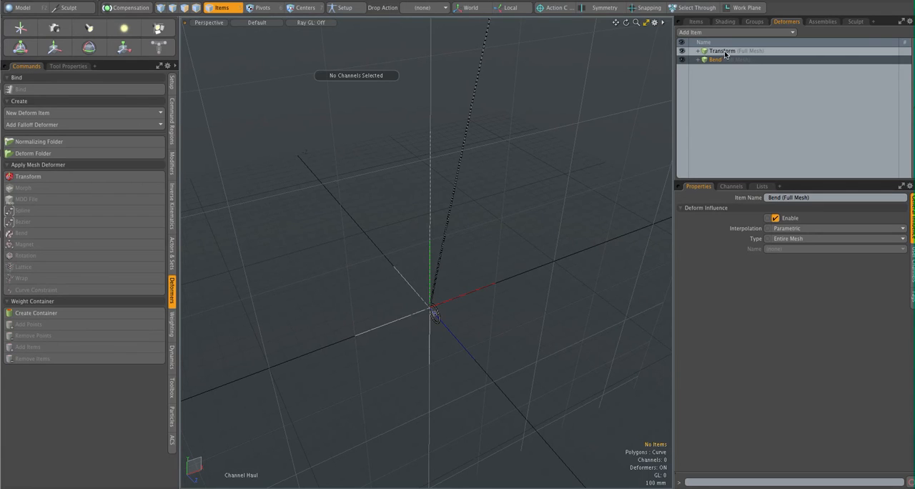
{"action": "left_click", "coordinate": [727, 53]}
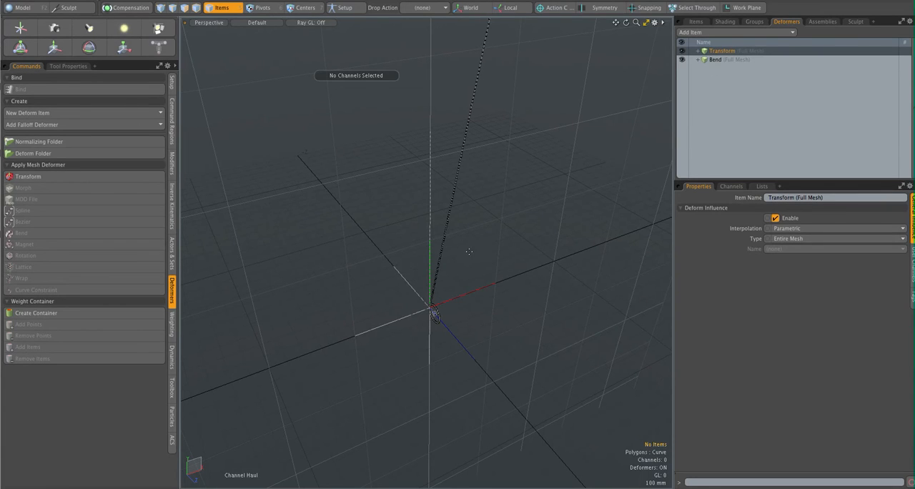
- Try rotating the transform effector to about -37.5° around Z, and undo the rotation
{"action": "left_click", "coordinate": [698, 51]}
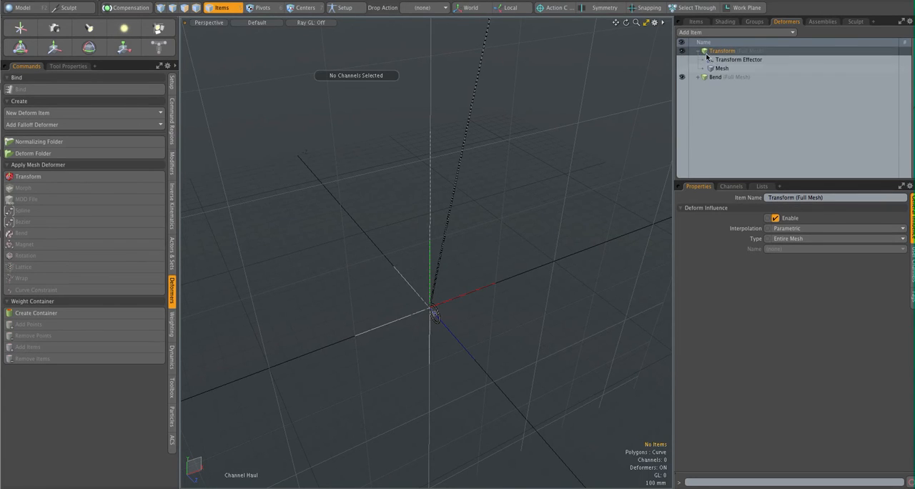
{"action": "left_click", "coordinate": [743, 61]}
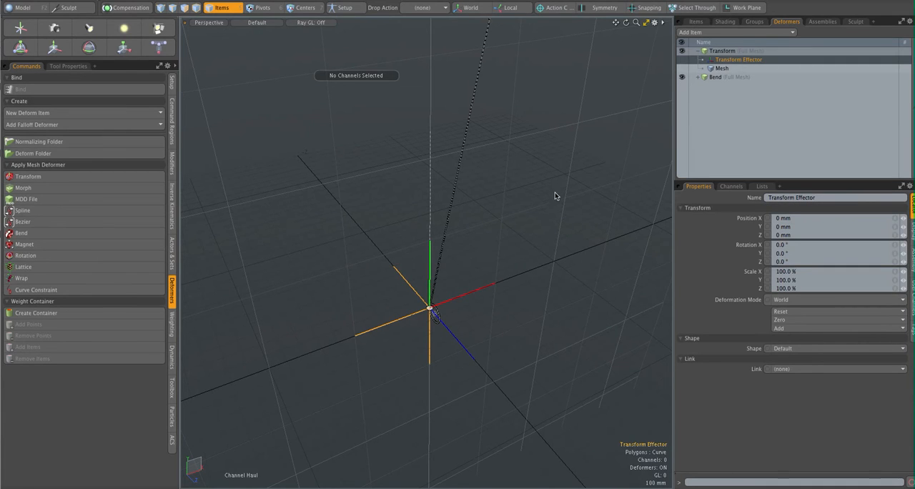
{"action": "key", "text": "e"}
{"action": "left_click_drag", "start_coordinate": [465, 250], "coordinate": [437, 275], "text": "alt"}
{"action": "left_click_drag", "start_coordinate": [507, 20], "coordinate": [671, 72]}
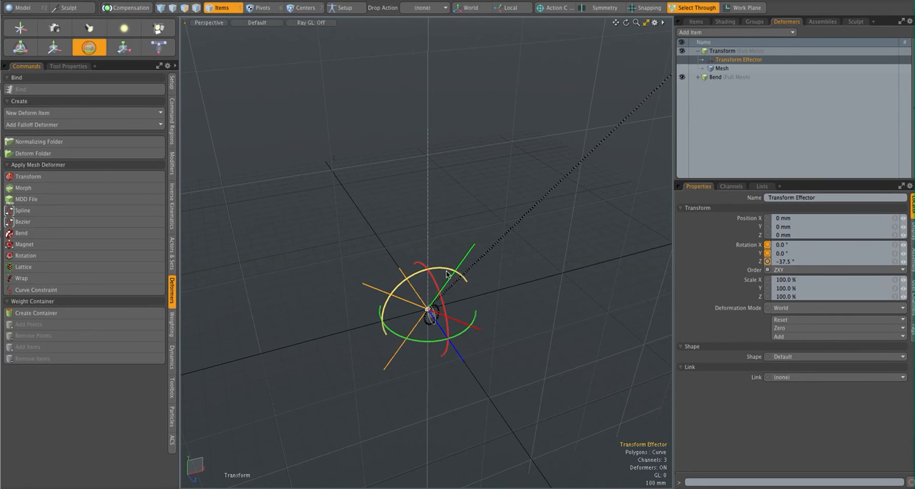
{"action": "key", "text": "ctrl+z"}
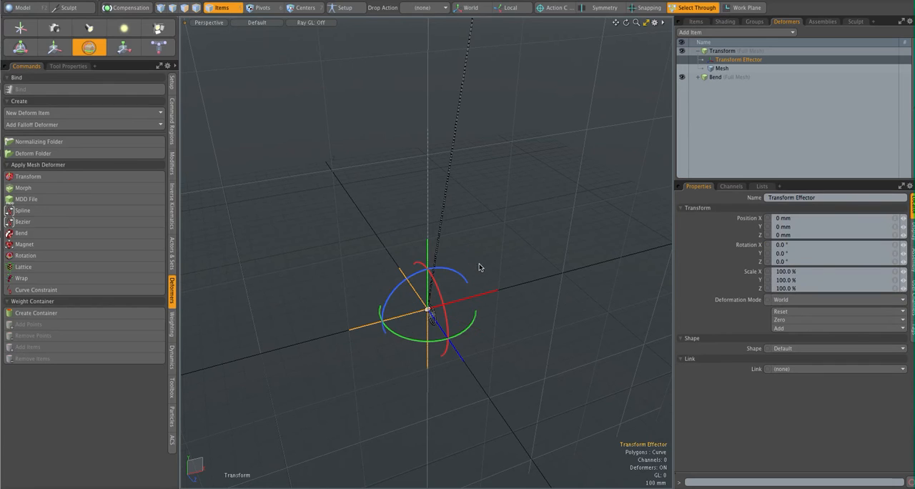
- Move Bend above Transform in the deformer order and rotate the transform effector to about -17.5° around Z
{"action": "left_click", "coordinate": [719, 79]}
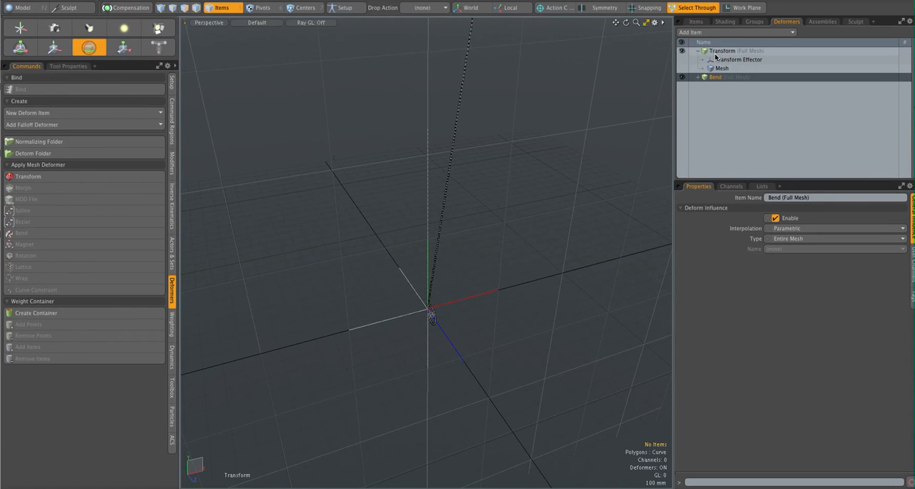
{"action": "left_click_drag", "start_coordinate": [713, 79], "coordinate": [725, 47]}
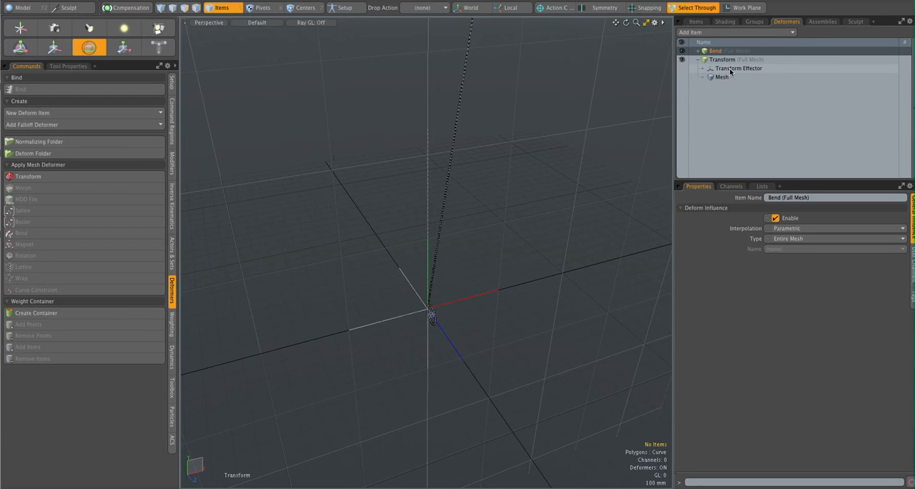
{"action": "left_click", "coordinate": [734, 68]}
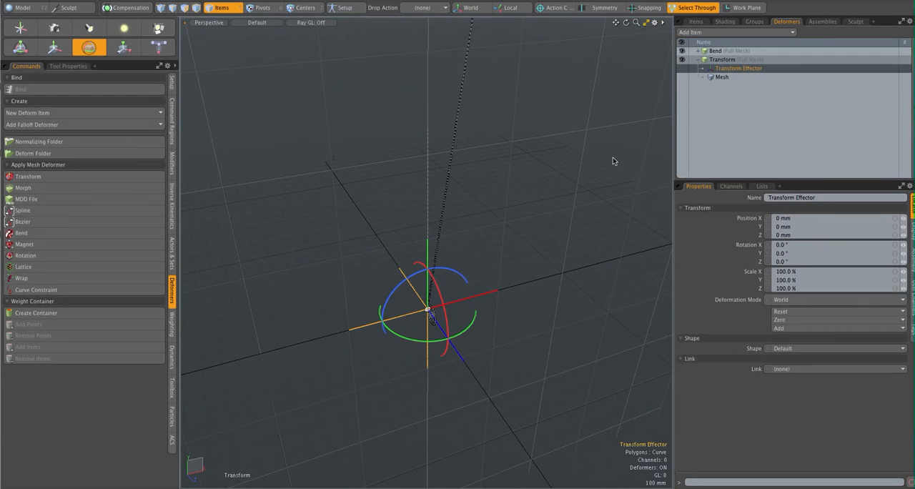
{"action": "left_click_drag", "start_coordinate": [463, 297], "coordinate": [409, 288], "text": "alt"}
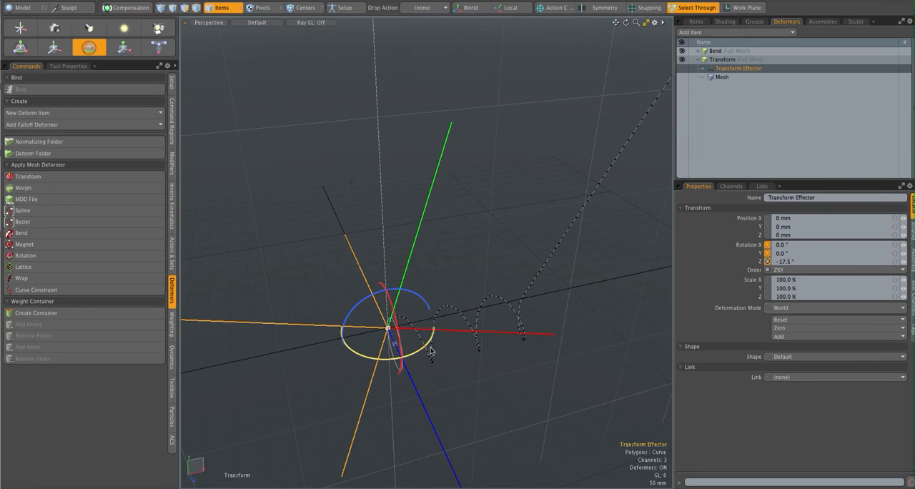
- Adjust the transform effector's rotation to about -9° around Z
{"action": "left_click_drag", "start_coordinate": [535, 312], "coordinate": [587, 298], "text": "alt"}
{"action": "mouse_move", "coordinate": [602, 258]}
{"action": "left_mouse_down", "text": "ctrl+alt"}
{"action": "mouse_move", "coordinate": [544, 278]}
{"action": "mouse_move", "coordinate": [551, 254]}
{"action": "left_mouse_up", "text": "ctrl+alt"}
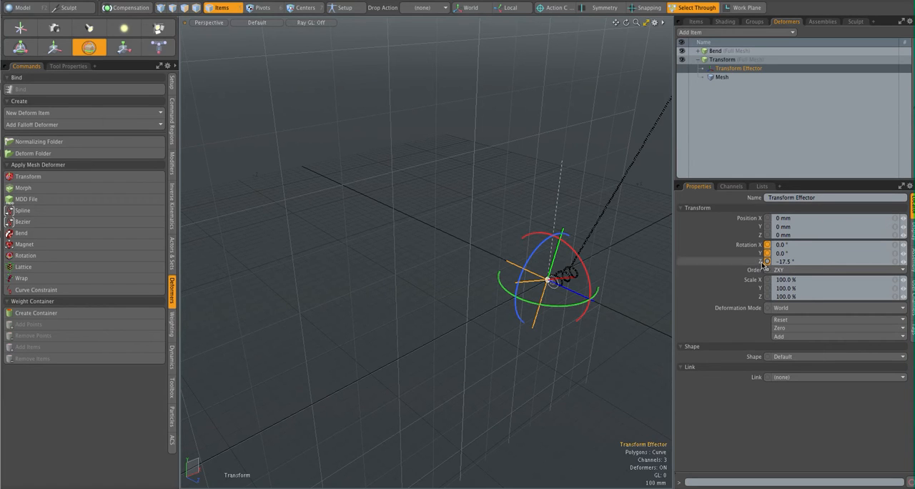
{"action": "left_click_drag", "start_coordinate": [546, 240], "coordinate": [537, 248]}
{"action": "left_click_drag", "start_coordinate": [602, 226], "coordinate": [408, 259], "text": "alt"}
{"action": "key", "text": "q"}
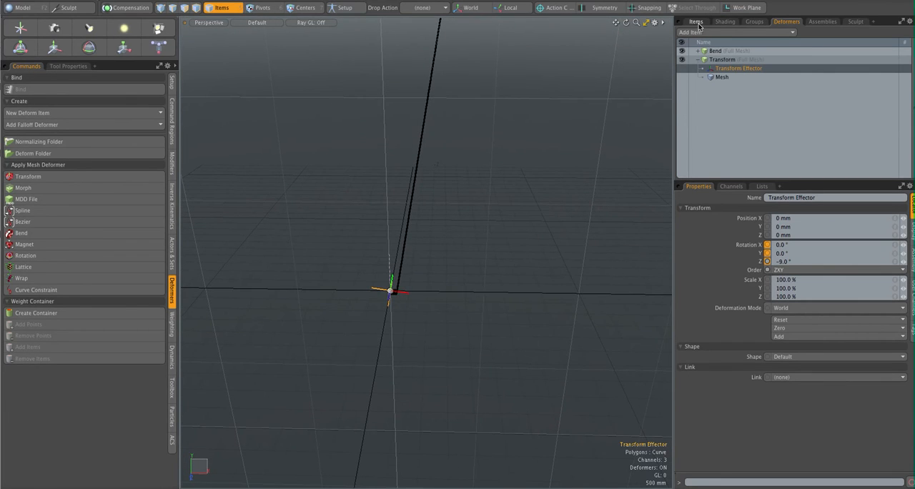
- Select the bend effector and increase its angle interactively with Channel Haul to about 1485° and beyond
{"action": "left_click", "coordinate": [696, 22]}
{"action": "left_click", "coordinate": [759, 113]}
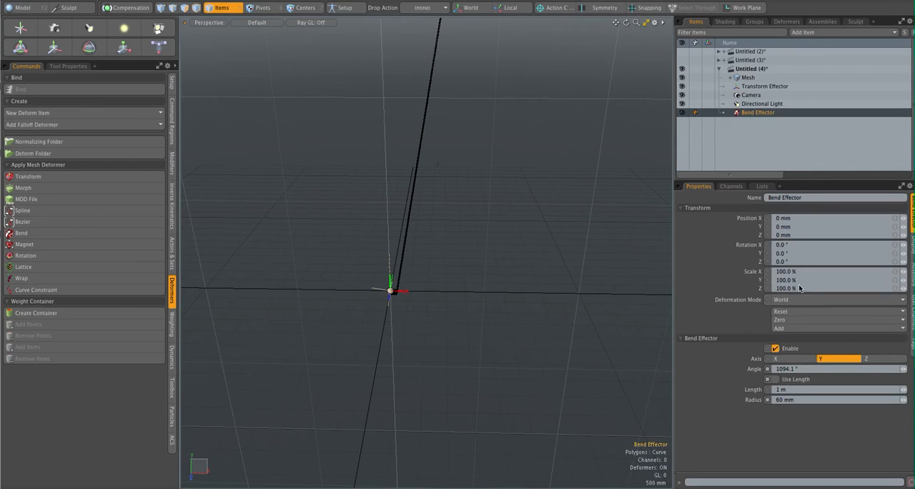
{"action": "left_click", "coordinate": [761, 371]}
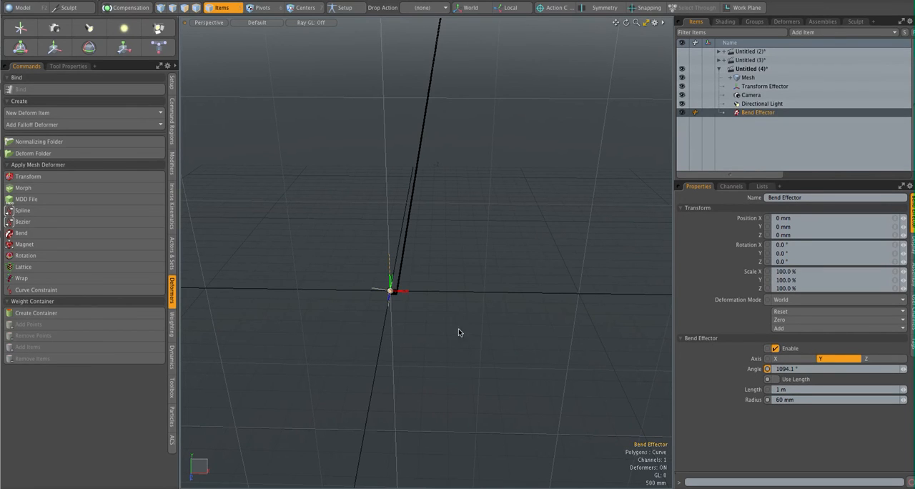
{"action": "key", "text": "c"}
{"action": "left_click_drag", "start_coordinate": [342, 326], "coordinate": [452, 256]}
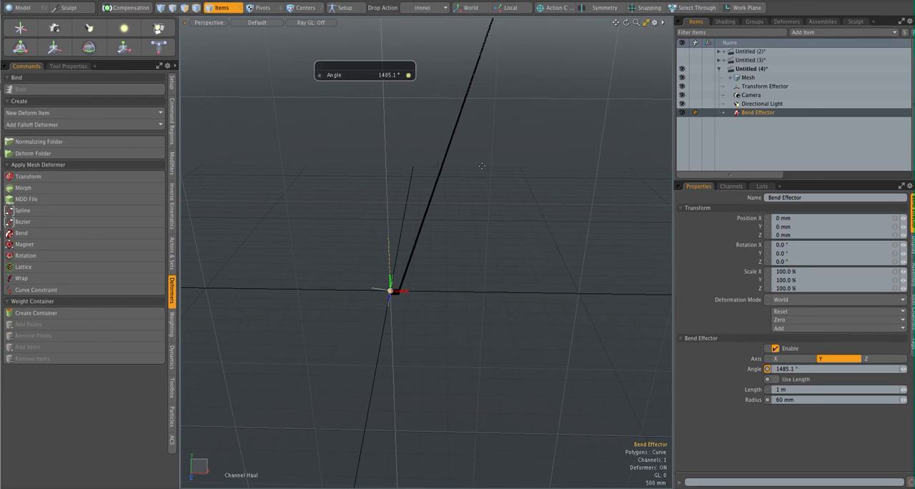
{"action": "left_click_drag", "start_coordinate": [449, 170], "coordinate": [487, 267]}
{"action": "left_click_drag", "start_coordinate": [487, 268], "coordinate": [553, 267]}
{"action": "left_click_drag", "start_coordinate": [286, 326], "coordinate": [408, 328]}
- Set the bend effector's angle to 16000° to coil the whole curve, and leave Channel Haul
{"action": "left_click", "coordinate": [803, 369]}
{"action": "type", "text": "16000"}
{"action": "key", "text": "Return"}
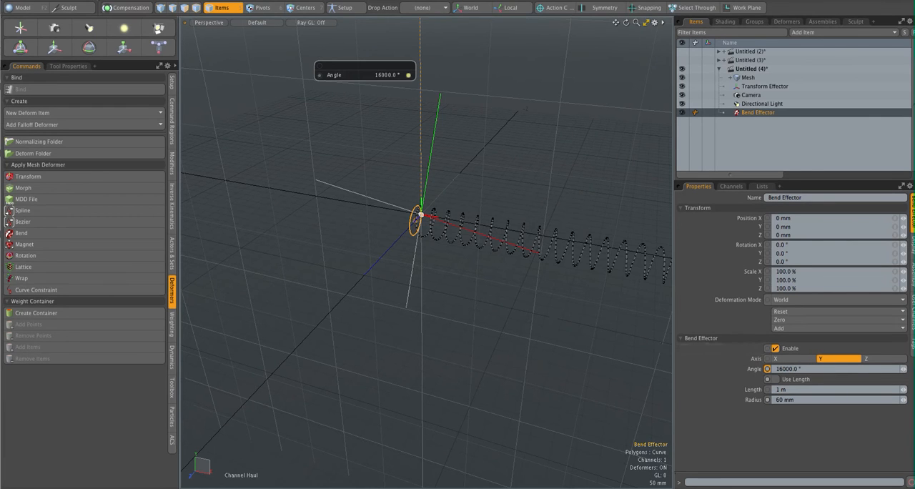
{"action": "left_click_drag", "start_coordinate": [529, 288], "coordinate": [441, 299], "text": "ctrl+alt"}
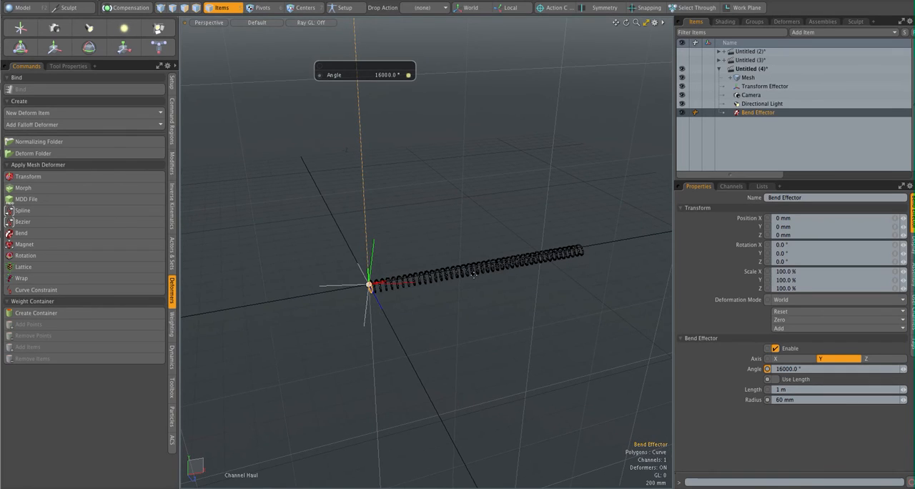
{"action": "key", "text": "space"}
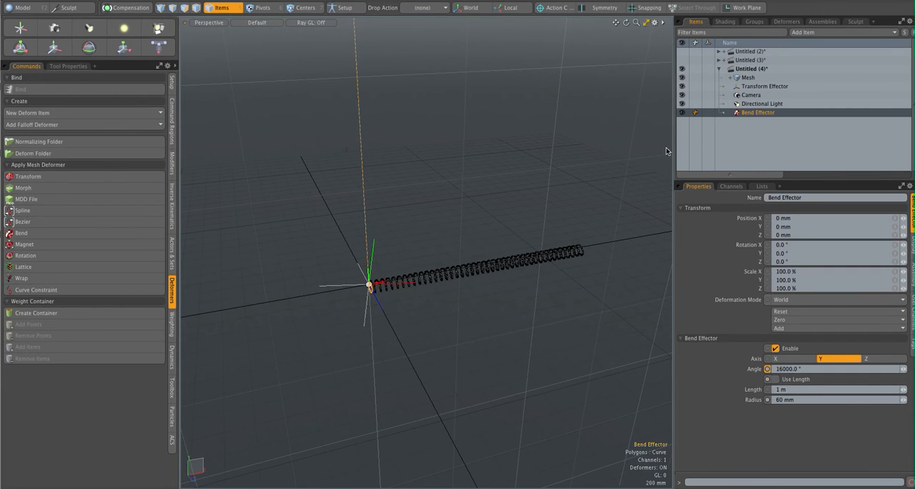
- Rename the transform effector as Angle 1
{"action": "left_click", "coordinate": [761, 87]}
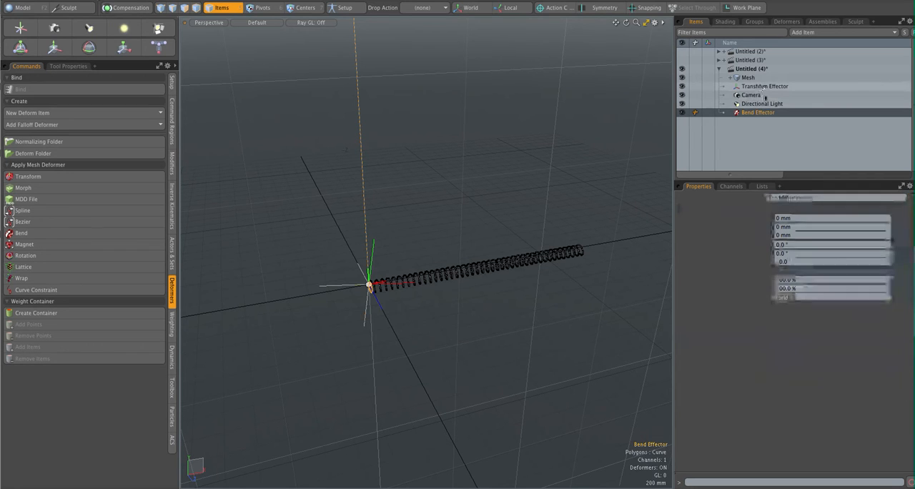
{"action": "double_click", "coordinate": [772, 87]}
{"action": "type", "text": "A"}
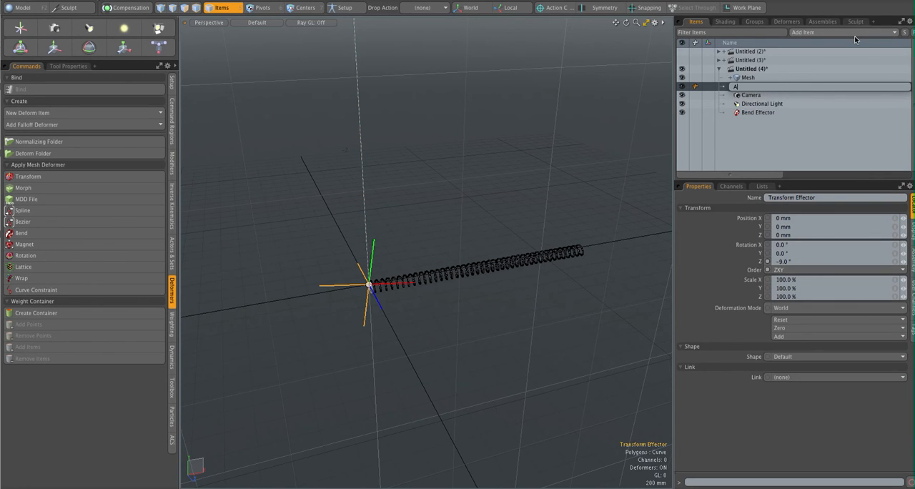
{"action": "type", "text": "ngle 1"}
{"action": "key", "text": "Return"}
- Rename the bend effector as Bend 1
{"action": "left_click", "coordinate": [756, 113]}
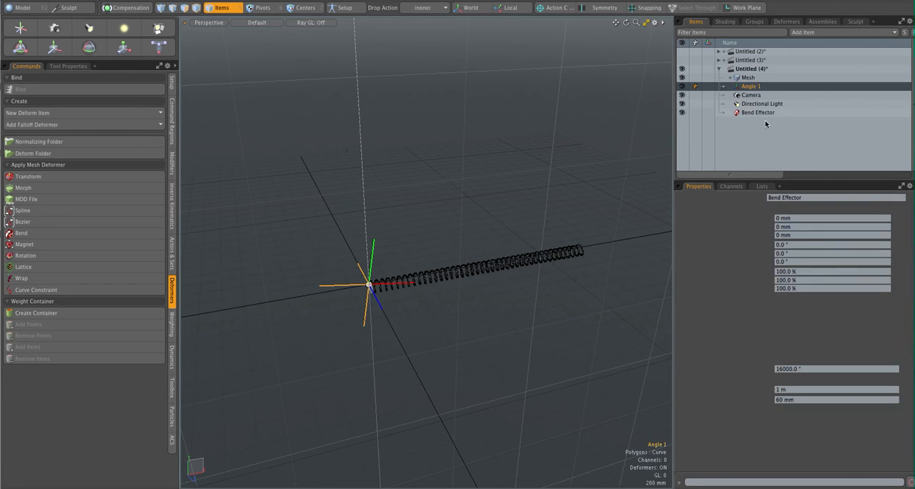
{"action": "double_click", "coordinate": [757, 113]}
{"action": "double_click", "coordinate": [765, 113]}
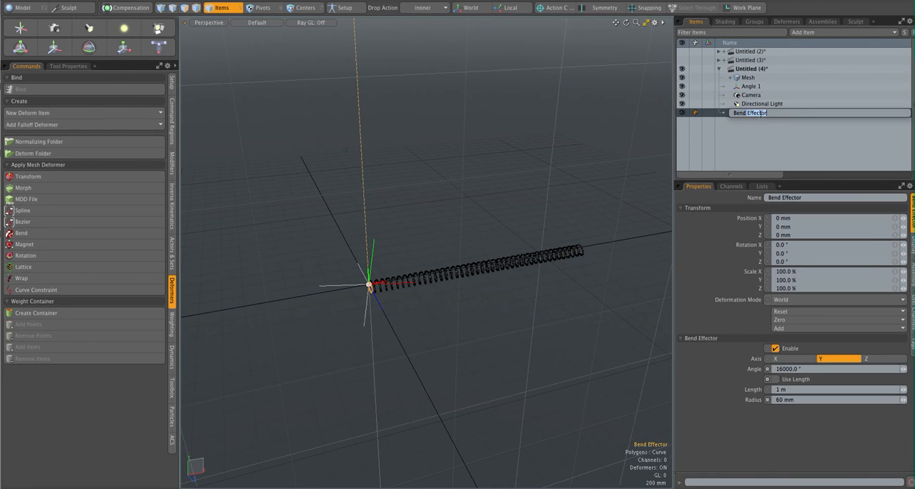
{"action": "key", "text": "Return"}
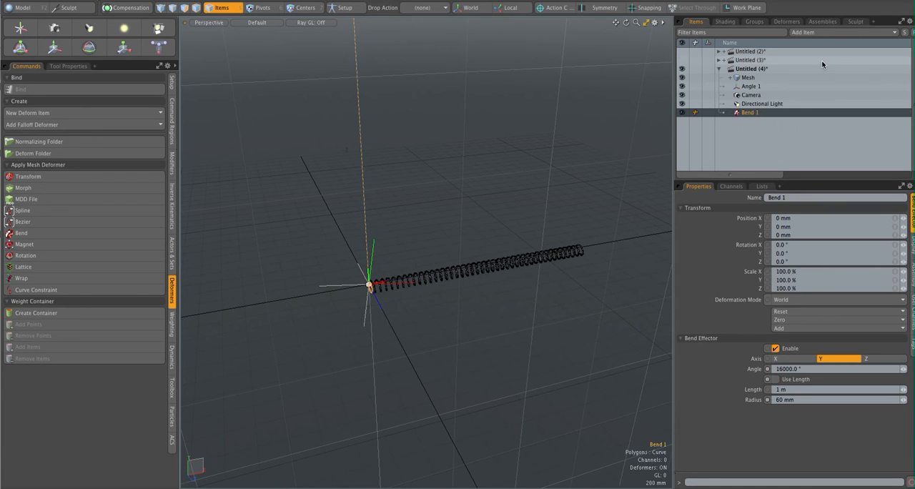
- Add a second Transform deformer to the mesh and rotate its effector to about 18.5° around Y
{"action": "left_click", "coordinate": [748, 78]}
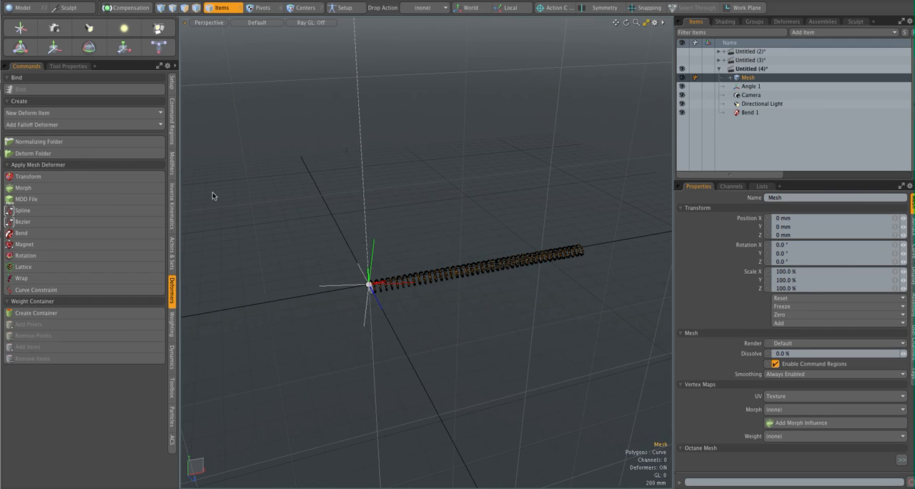
{"action": "left_click", "coordinate": [96, 177]}
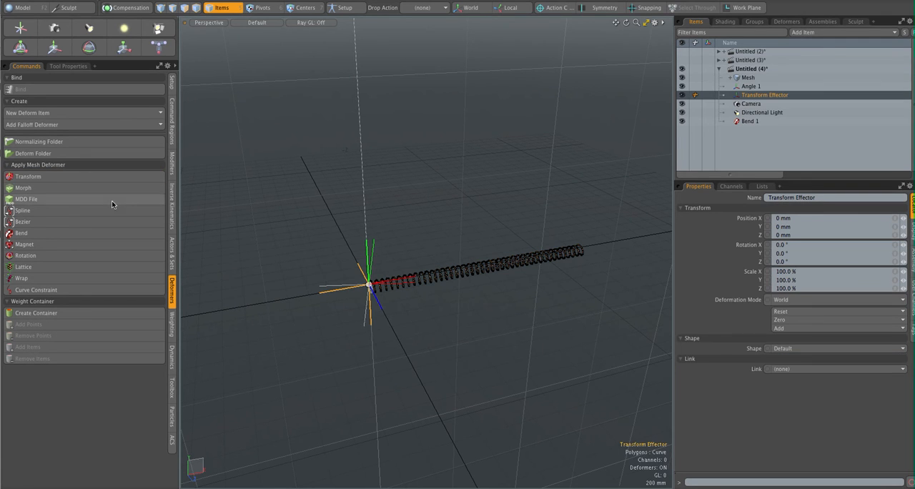
{"action": "left_click_drag", "start_coordinate": [415, 227], "coordinate": [438, 245], "text": "alt"}
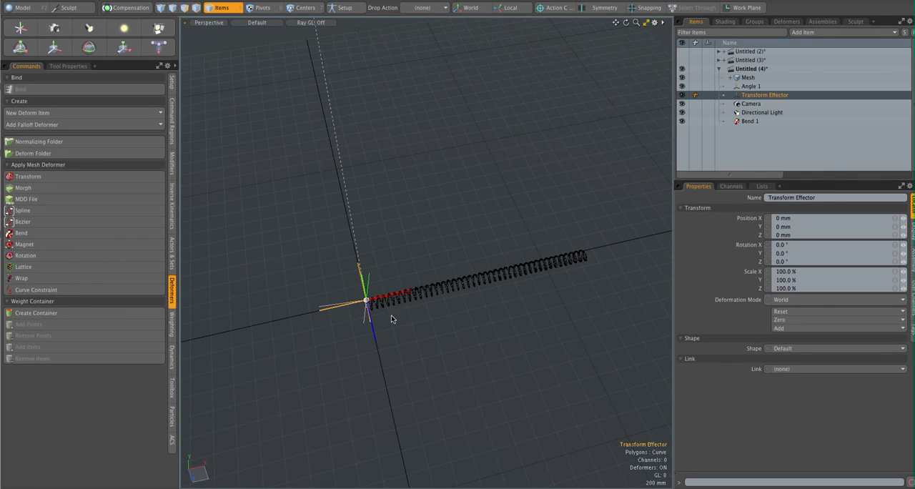
{"action": "key", "text": "e"}
{"action": "left_click_drag", "start_coordinate": [392, 338], "coordinate": [404, 309]}
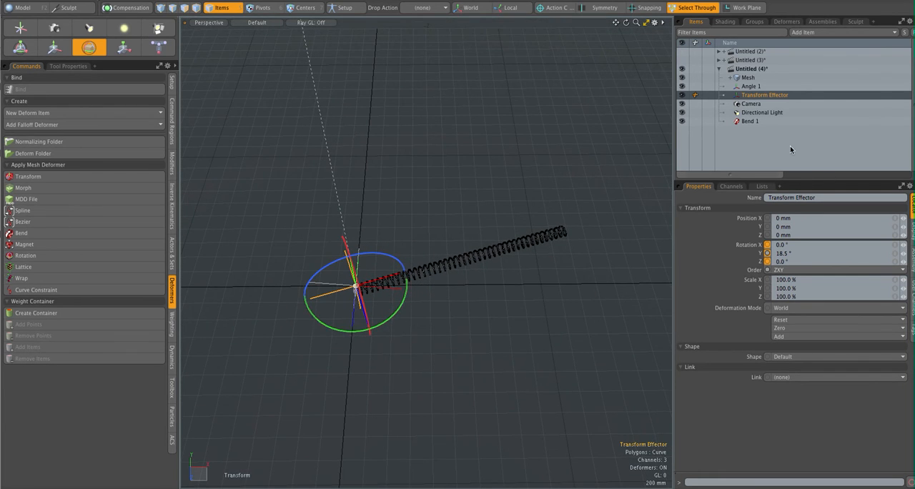
- Rename the new transform effector as Angle 2 and leave the rotation tool
{"action": "double_click", "coordinate": [765, 96]}
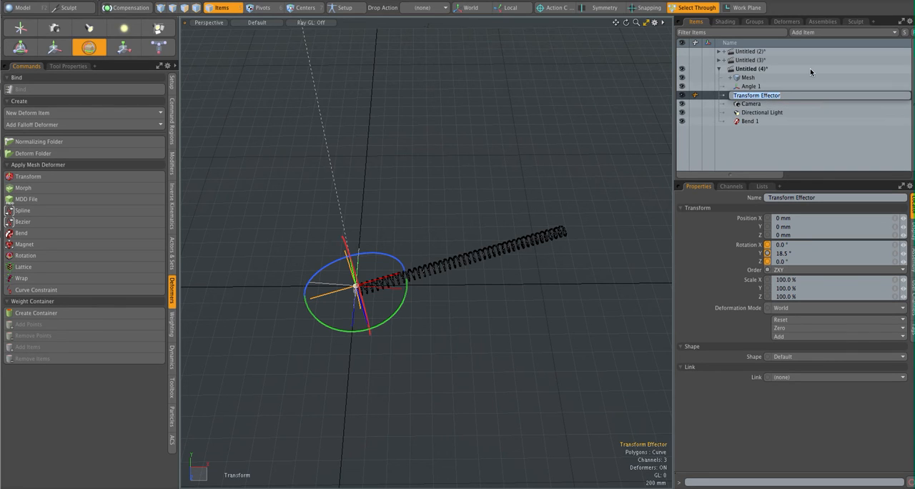
{"action": "type", "text": "Angle 2"}
{"action": "key", "text": "Return"}
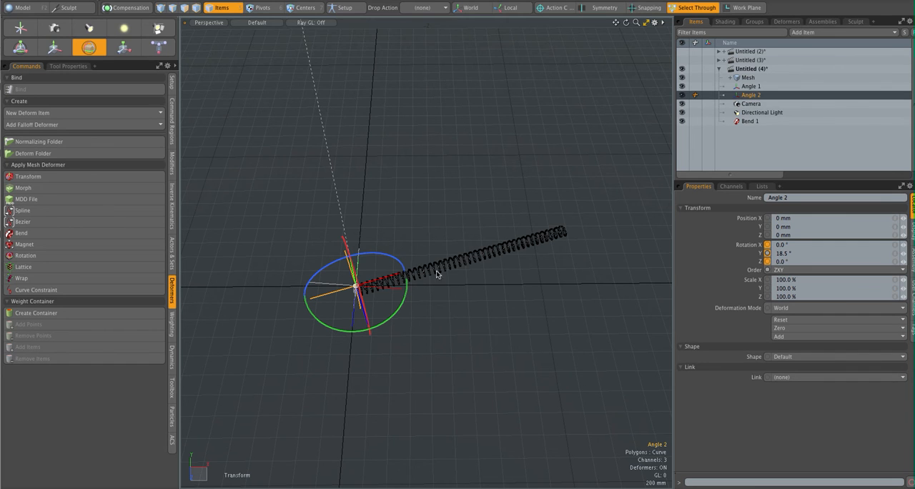
{"action": "left_click_drag", "start_coordinate": [463, 230], "coordinate": [463, 223], "text": "alt"}
{"action": "key", "text": "space"}
{"action": "left_click_drag", "start_coordinate": [431, 281], "coordinate": [451, 217], "text": "alt"}
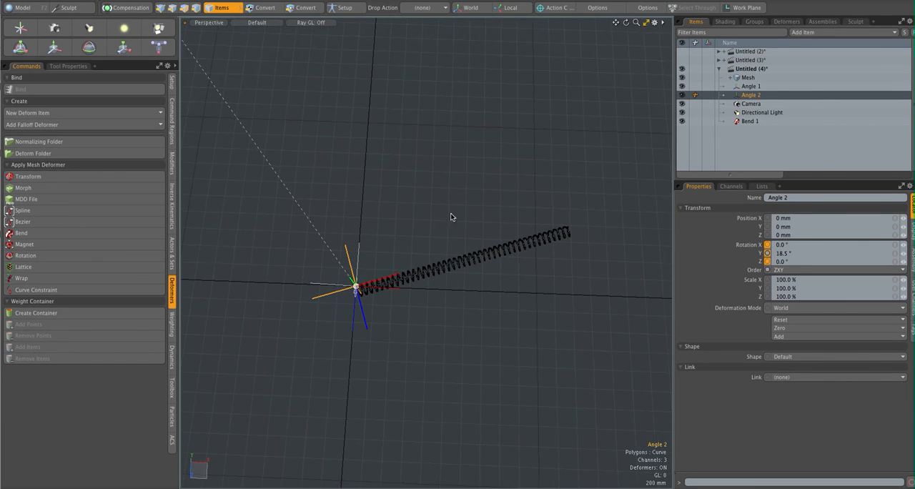
- Add a second Bend deformer to the mesh and rename its effector as Bend 2
{"action": "left_click", "coordinate": [747, 78]}
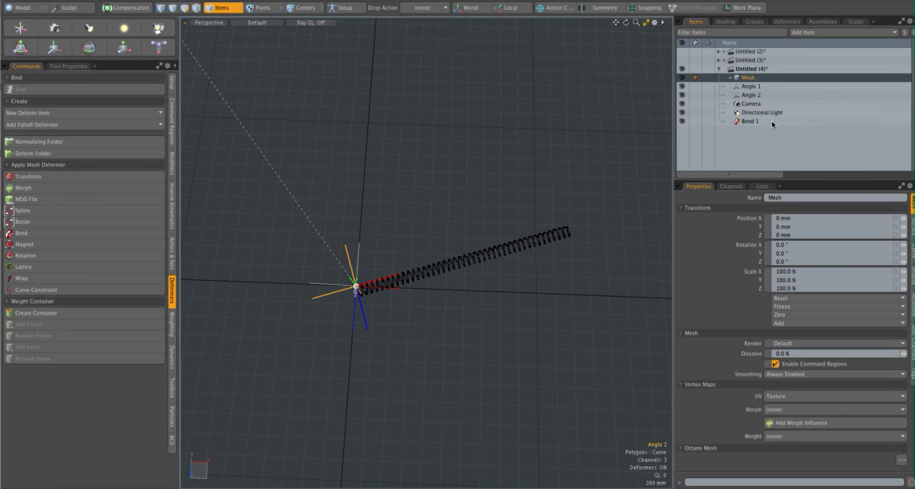
{"action": "left_click", "coordinate": [65, 233]}
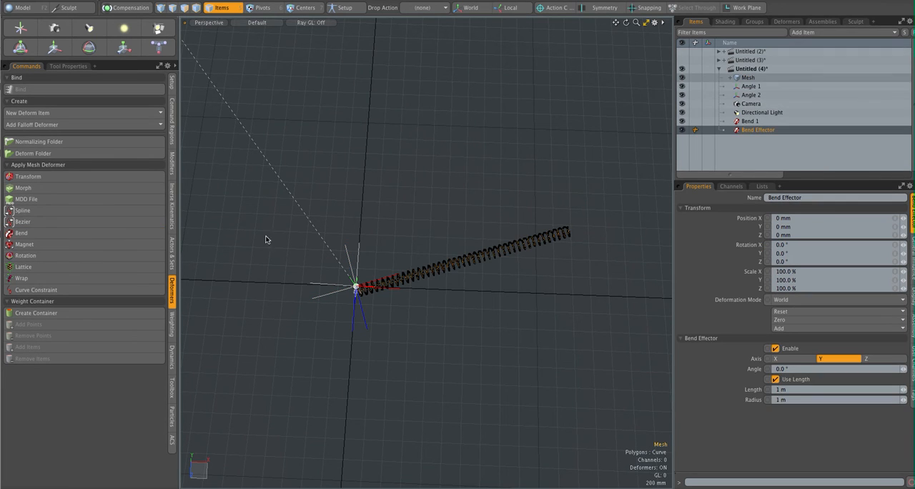
{"action": "left_click", "coordinate": [759, 130]}
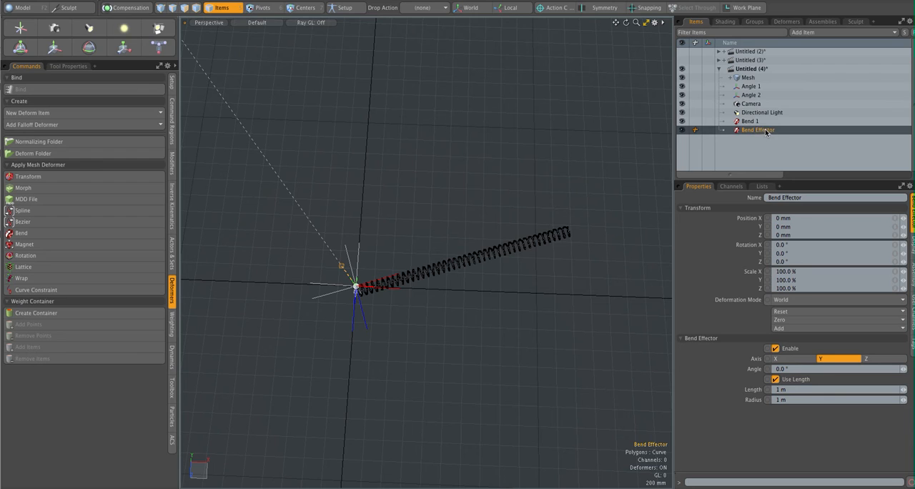
{"action": "double_click", "coordinate": [765, 130]}
{"action": "double_click", "coordinate": [757, 130]}
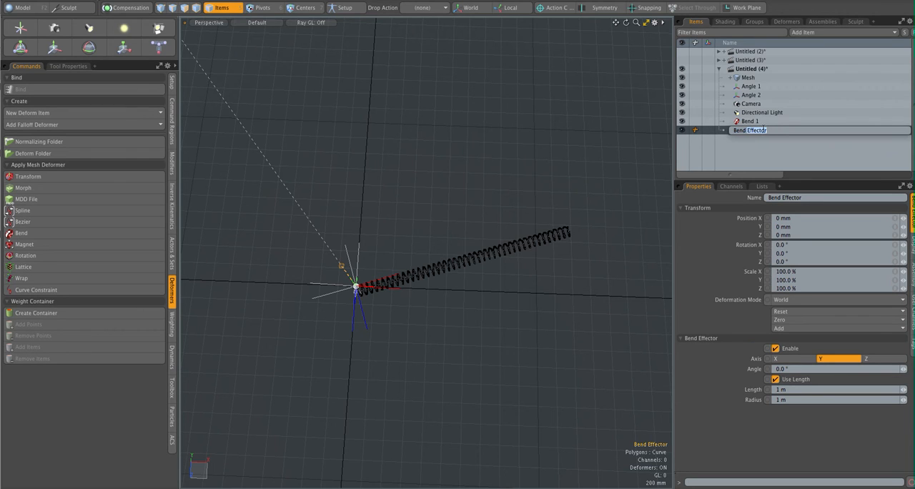
{"action": "type", "text": "2"}
{"action": "key", "text": "Return"}
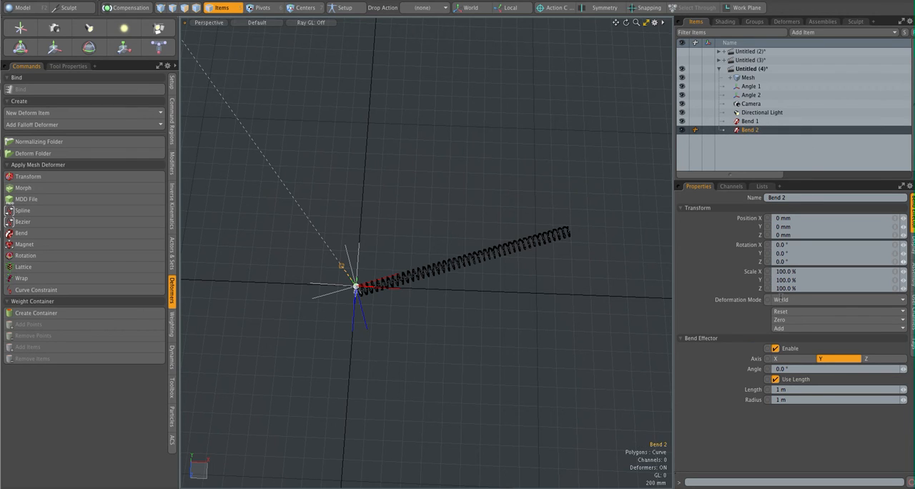
- Set Bend 2 to the X axis, disable Use Length, and set its radius to 150 mm
{"action": "left_click_drag", "start_coordinate": [469, 292], "coordinate": [434, 274], "text": "alt"}
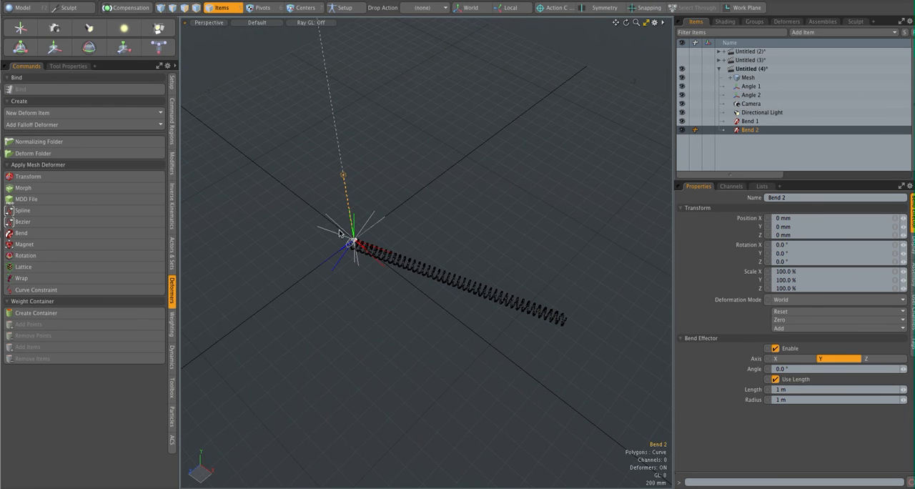
{"action": "left_click_drag", "start_coordinate": [538, 303], "coordinate": [615, 304], "text": "alt"}
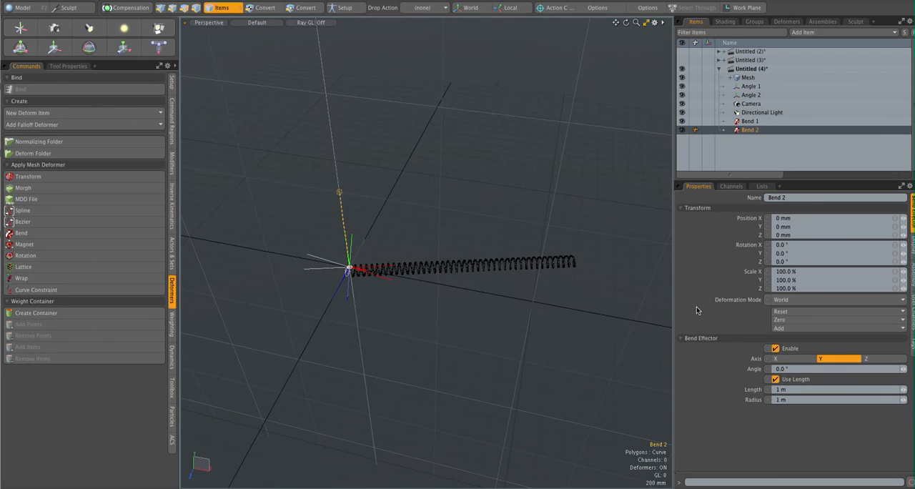
{"action": "left_click", "coordinate": [790, 358]}
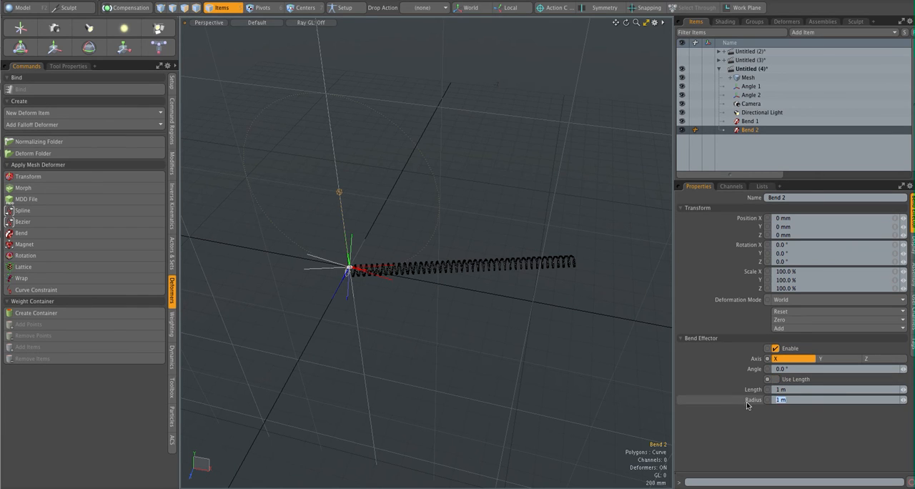
{"action": "type", "text": "150"}
{"action": "key", "text": "Return"}
- Increase Bend 2's angle interactively with Channel Haul to about 993.2°, winding the coil into a larger helix
{"action": "left_click_drag", "start_coordinate": [520, 317], "coordinate": [405, 320], "text": "alt"}
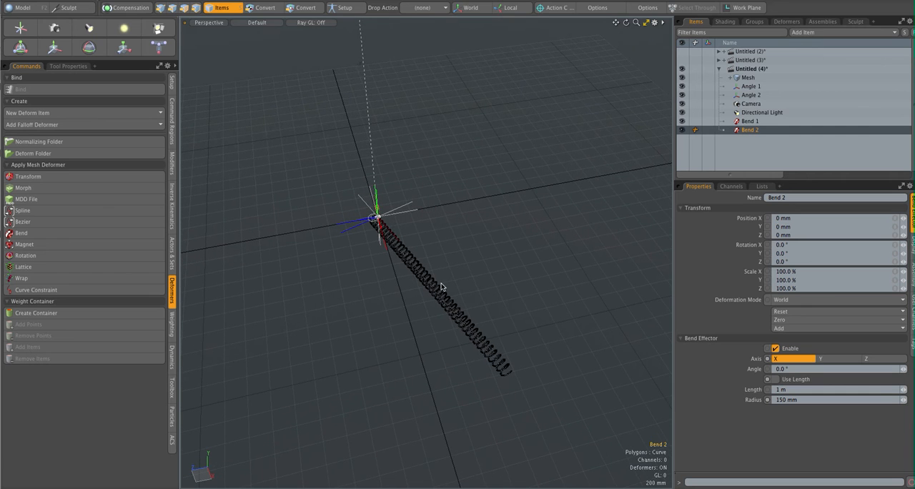
{"action": "left_click", "coordinate": [768, 369]}
{"action": "key", "text": "c"}
{"action": "left_click_drag", "start_coordinate": [407, 288], "coordinate": [898, 287]}
{"action": "left_click_drag", "start_coordinate": [501, 251], "coordinate": [505, 267], "text": "alt"}
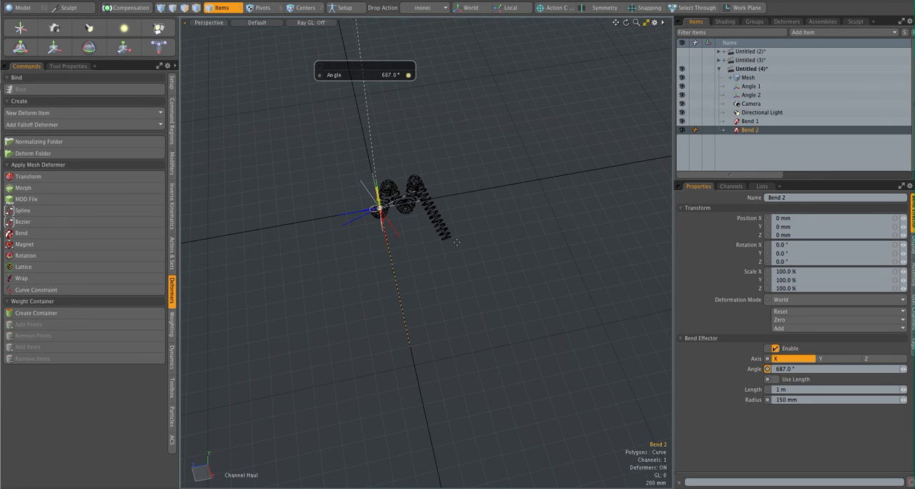
{"action": "left_click_drag", "start_coordinate": [406, 265], "coordinate": [300, 302]}
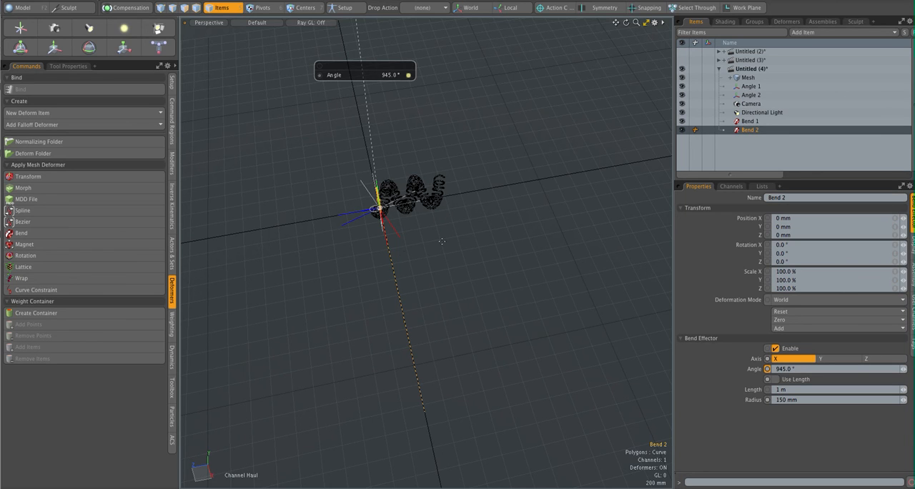
{"action": "left_click_drag", "start_coordinate": [532, 248], "coordinate": [488, 218], "text": "alt"}
{"action": "key", "text": "space"}
- Hide the Angle 1, Angle 2, Bend 1 and Bend 2 effectors and turn off vertex display in the viewport
{"action": "left_click", "coordinate": [682, 85]}
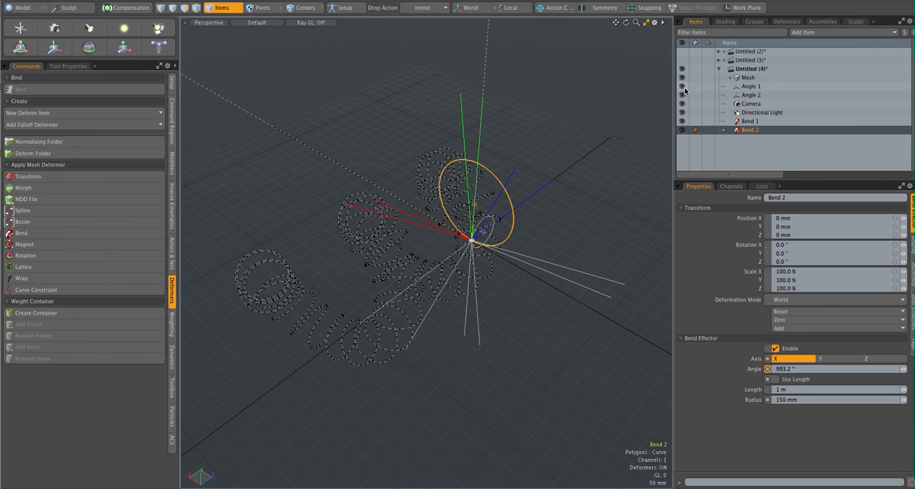
{"action": "left_click", "coordinate": [694, 129]}
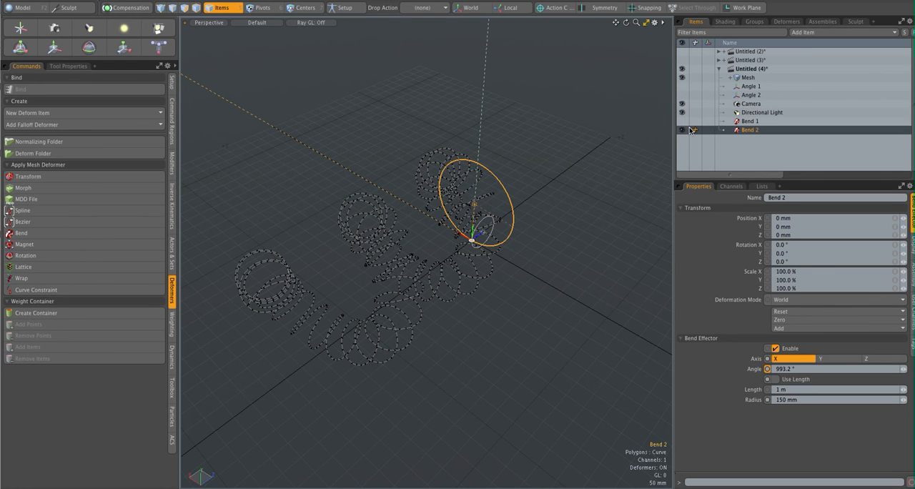
{"action": "left_click_drag", "start_coordinate": [556, 204], "coordinate": [485, 207], "text": "alt"}
{"action": "key", "text": "ctrl+3"}
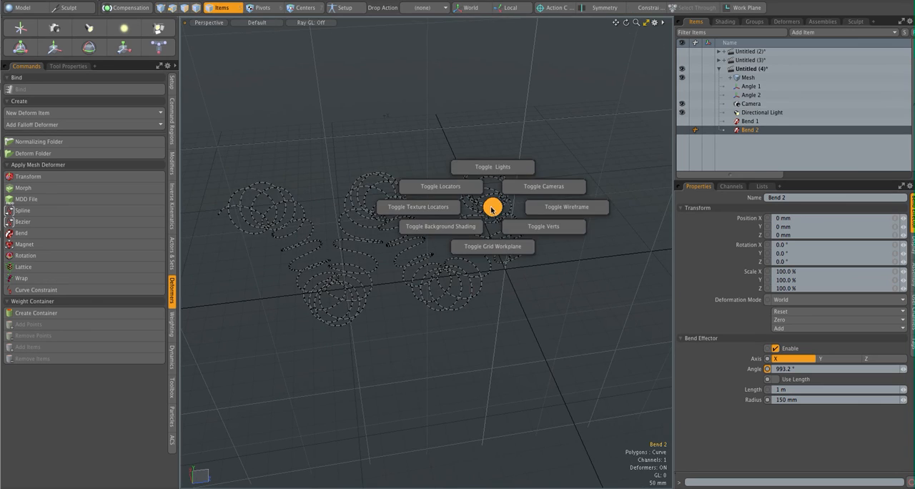
{"action": "left_click", "coordinate": [529, 232]}
{"action": "left_click_drag", "start_coordinate": [499, 235], "coordinate": [474, 245], "text": "alt"}
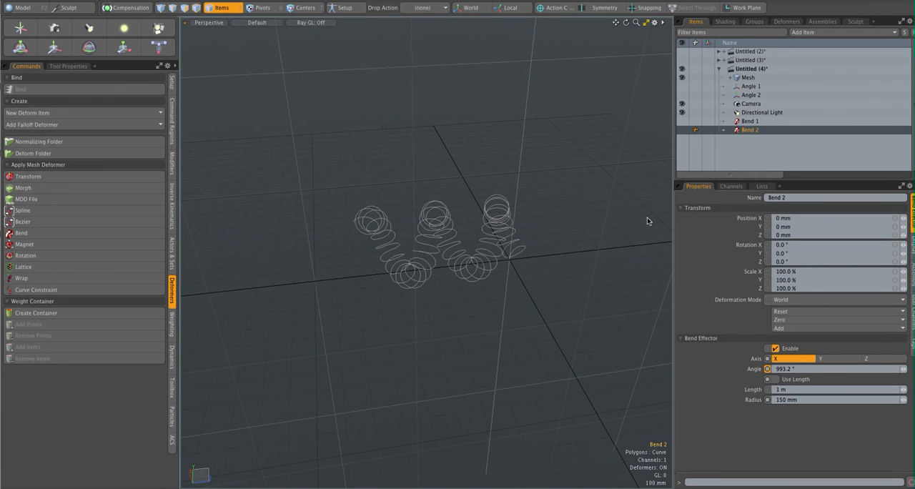
- Adjust Angle 1's Z rotation interactively with Channel Haul to about -13.2°
{"action": "left_click", "coordinate": [757, 88]}
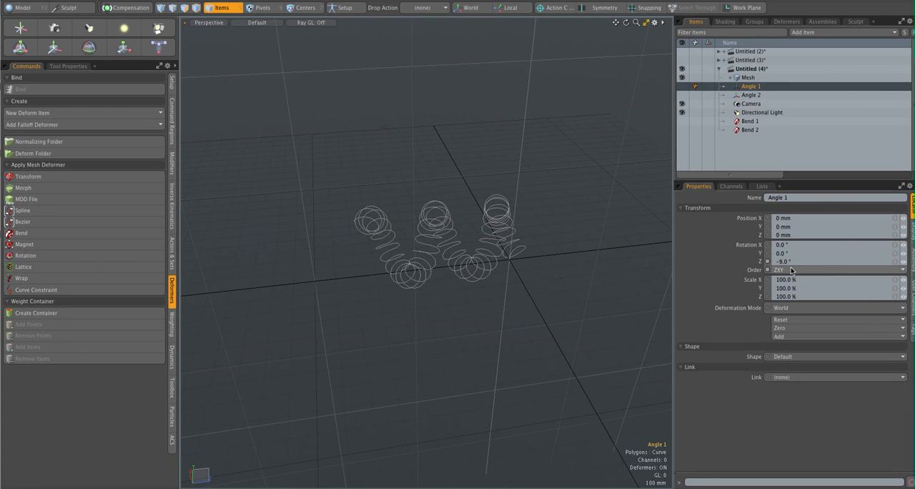
{"action": "left_click", "coordinate": [760, 262]}
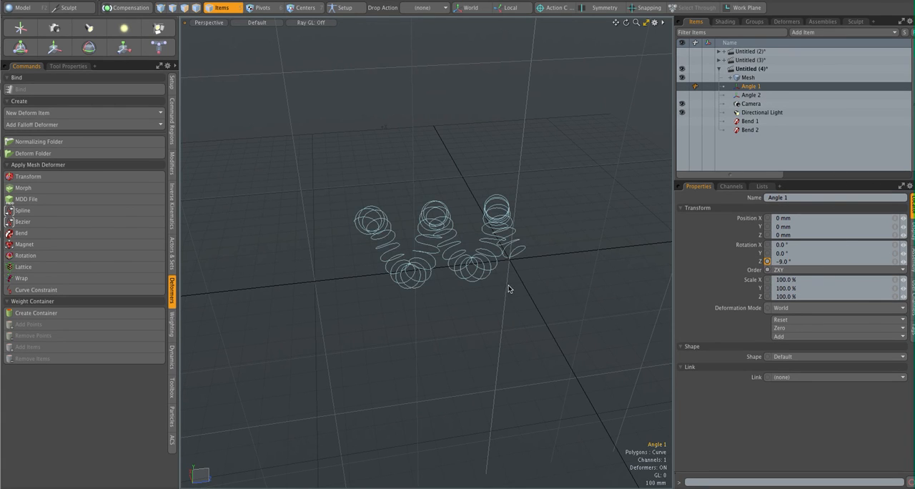
{"action": "left_click_drag", "start_coordinate": [499, 295], "coordinate": [454, 298], "text": "alt"}
{"action": "left_click_drag", "start_coordinate": [358, 244], "coordinate": [356, 244]}
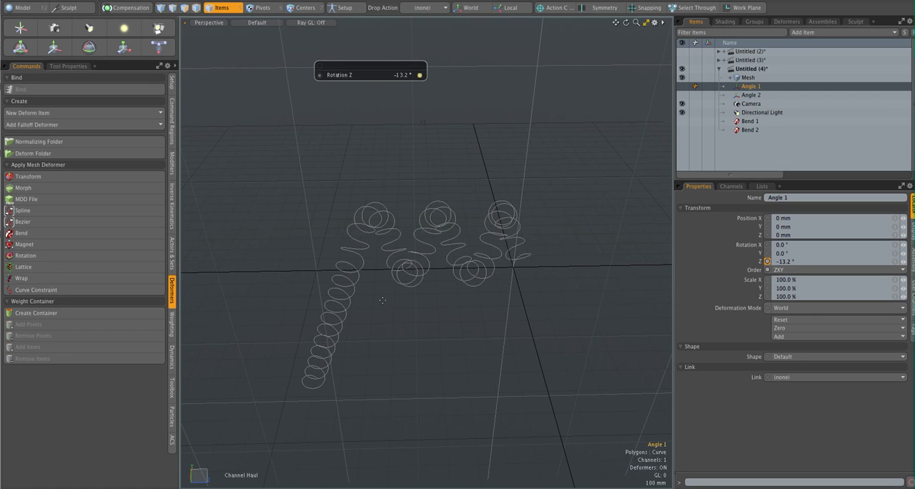
- Set Bend 1's angle to 20000°
{"action": "left_click", "coordinate": [754, 121]}
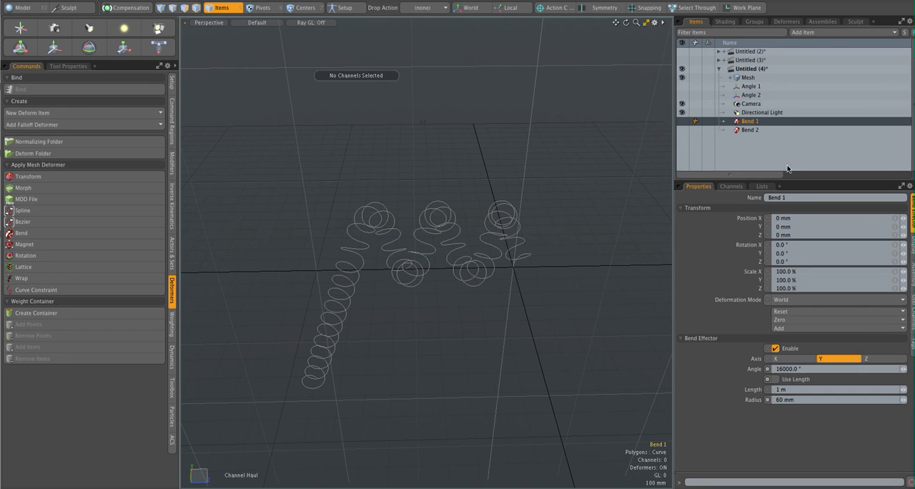
{"action": "left_click_drag", "start_coordinate": [799, 369], "coordinate": [764, 369]}
{"action": "type", "text": "20000"}
{"action": "key", "text": "Return"}
- Set Bend 2's angle to 10000°
{"action": "left_click", "coordinate": [746, 130]}
{"action": "left_click", "coordinate": [801, 368]}
{"action": "type", "text": "100"}
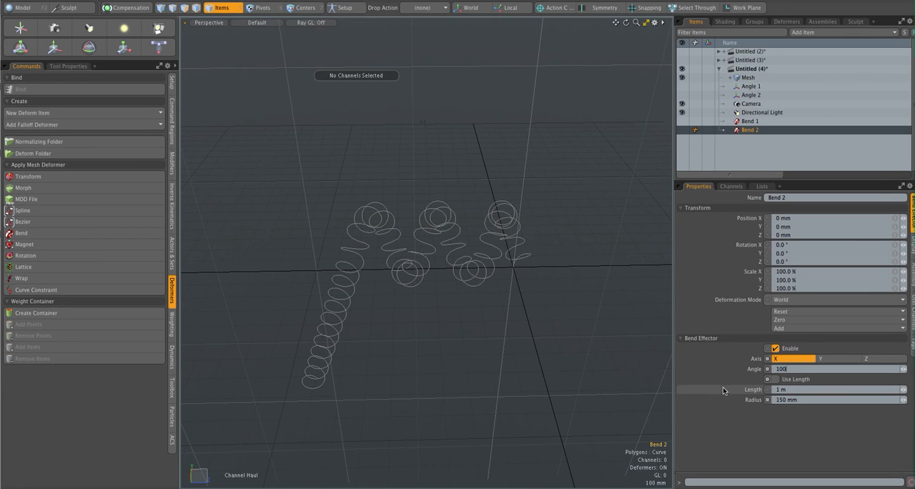
{"action": "type", "text": "00"}
{"action": "key", "text": "Return"}
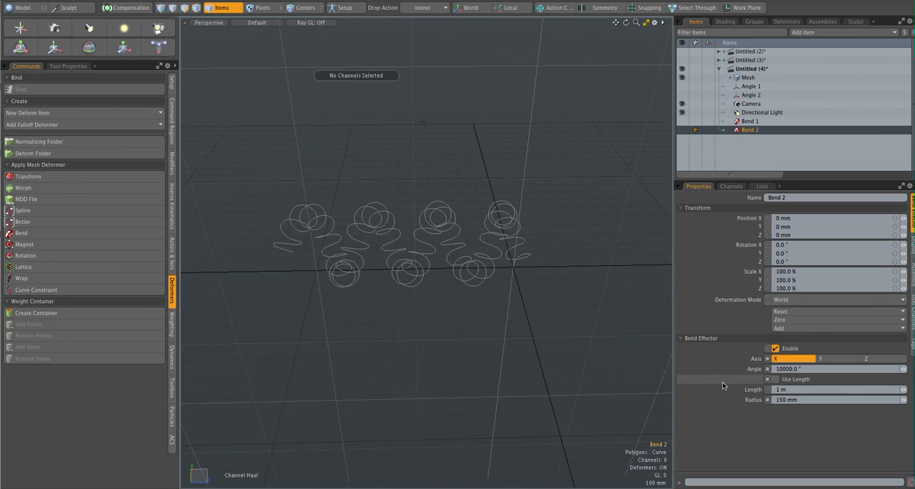
- Haul Angle 1's Z rotation to about -9.4° to change the spacing of the coils
{"action": "left_click_drag", "start_coordinate": [506, 174], "coordinate": [665, 140], "text": "alt"}
{"action": "left_click", "coordinate": [751, 86]}
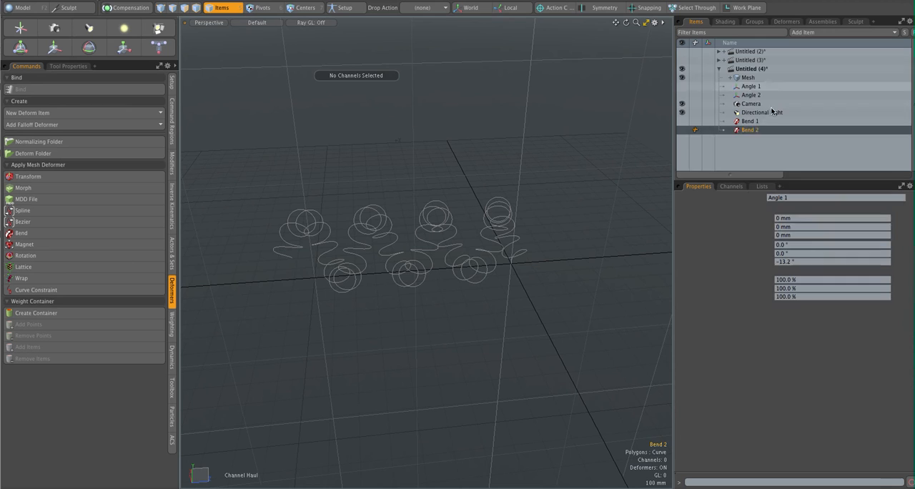
{"action": "left_click", "coordinate": [759, 262]}
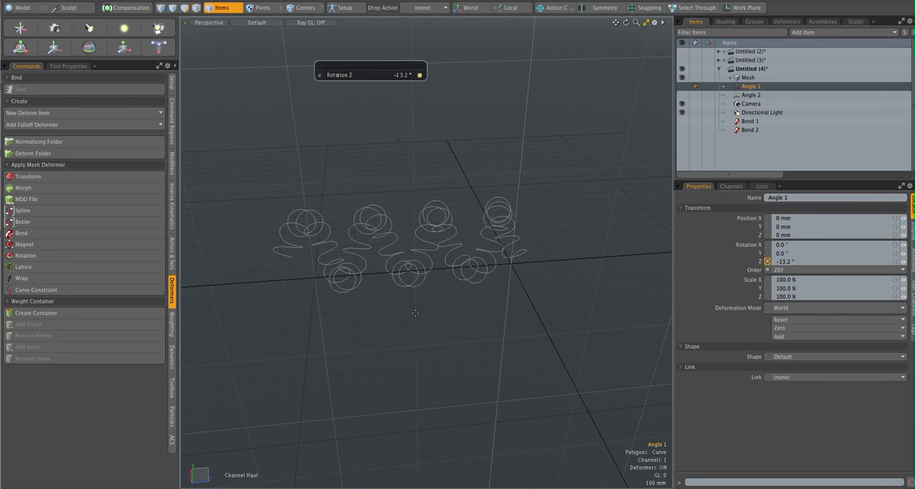
{"action": "left_click", "coordinate": [443, 352]}
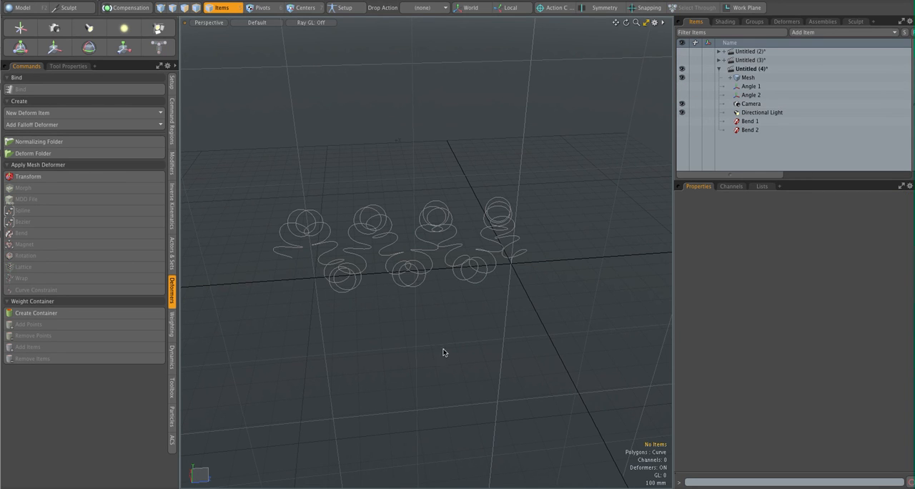
{"action": "left_click", "coordinate": [750, 86]}
{"action": "left_click", "coordinate": [755, 262]}
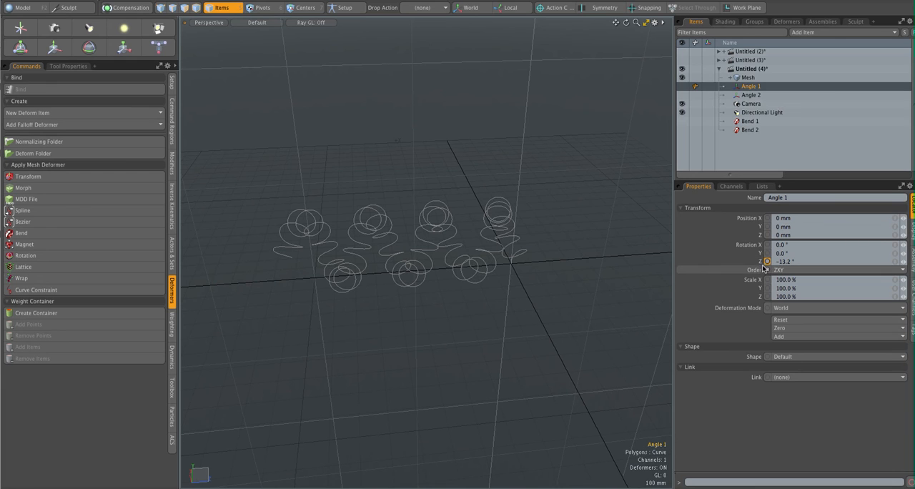
{"action": "mouse_move", "coordinate": [487, 327]}
{"action": "left_mouse_down"}
{"action": "mouse_move", "coordinate": [513, 327]}
{"action": "mouse_move", "coordinate": [466, 327]}
{"action": "mouse_move", "coordinate": [489, 315]}
{"action": "left_mouse_up"}
- Reduce Bend 1's radius interactively to about 33 mm and set its angle to 40000°
{"action": "left_click", "coordinate": [718, 122]}
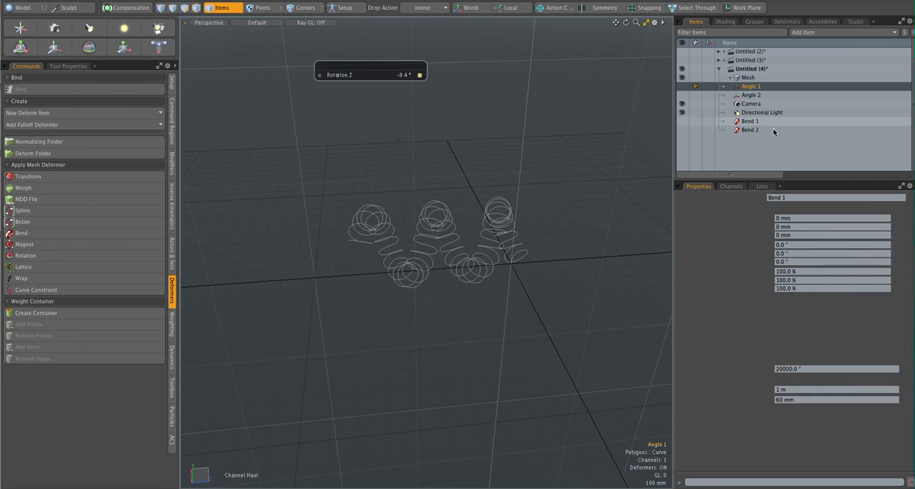
{"action": "left_click", "coordinate": [755, 401]}
{"action": "left_click_drag", "start_coordinate": [514, 357], "coordinate": [456, 357]}
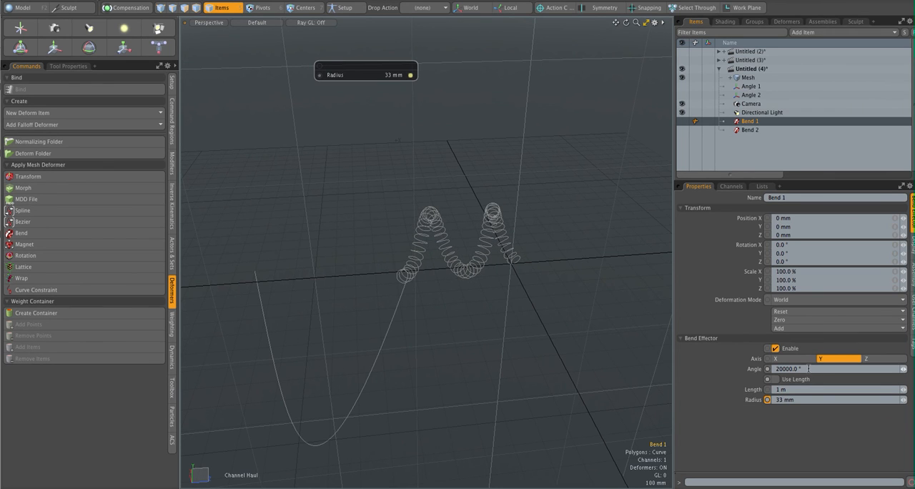
{"action": "left_click_drag", "start_coordinate": [805, 369], "coordinate": [738, 372]}
{"action": "key", "text": "Return"}
{"action": "left_click_drag", "start_coordinate": [474, 295], "coordinate": [484, 267], "text": "alt"}
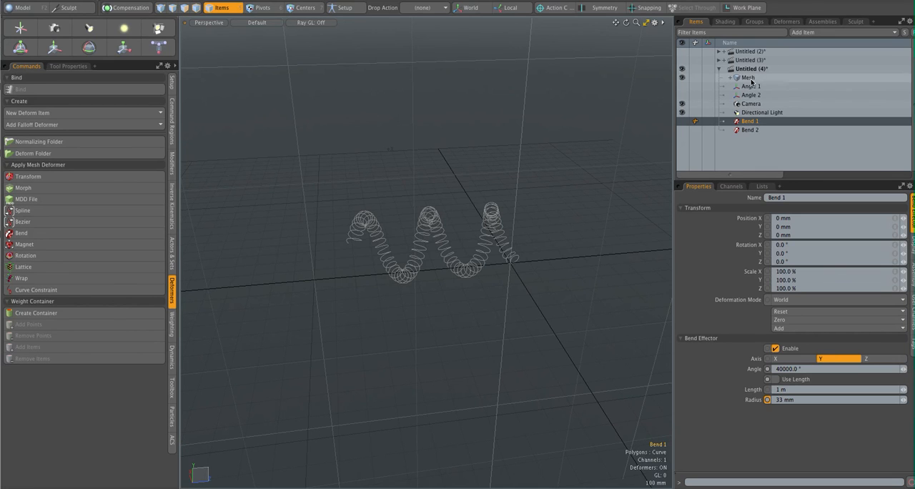
- Enable Render Curves in the mesh's curve settings
{"action": "left_click", "coordinate": [779, 78]}
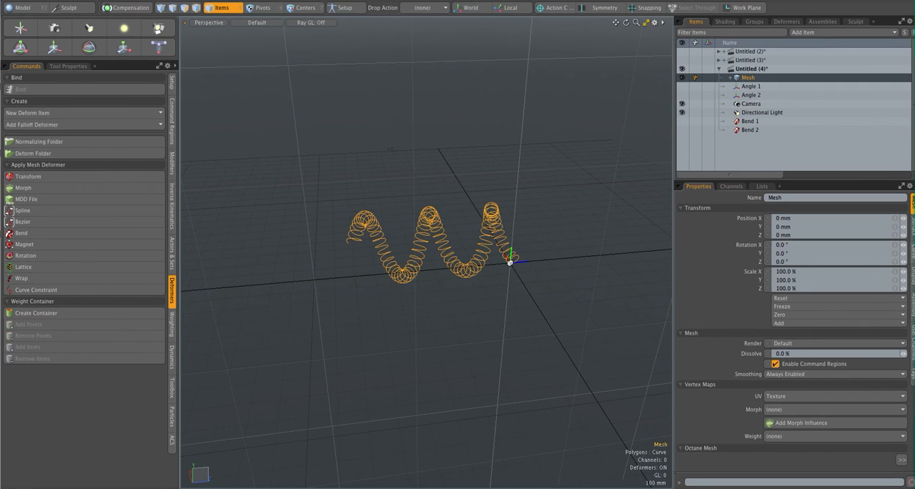
{"action": "left_click", "coordinate": [912, 253]}
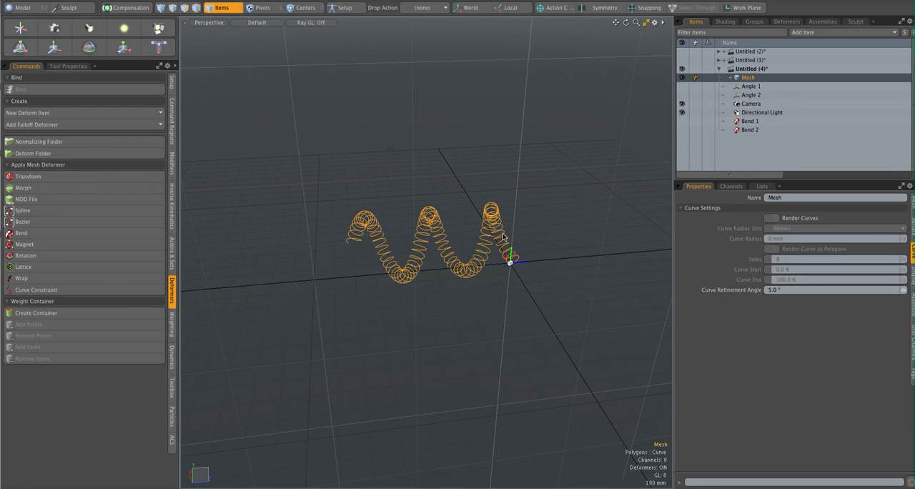
{"action": "left_click", "coordinate": [776, 219]}
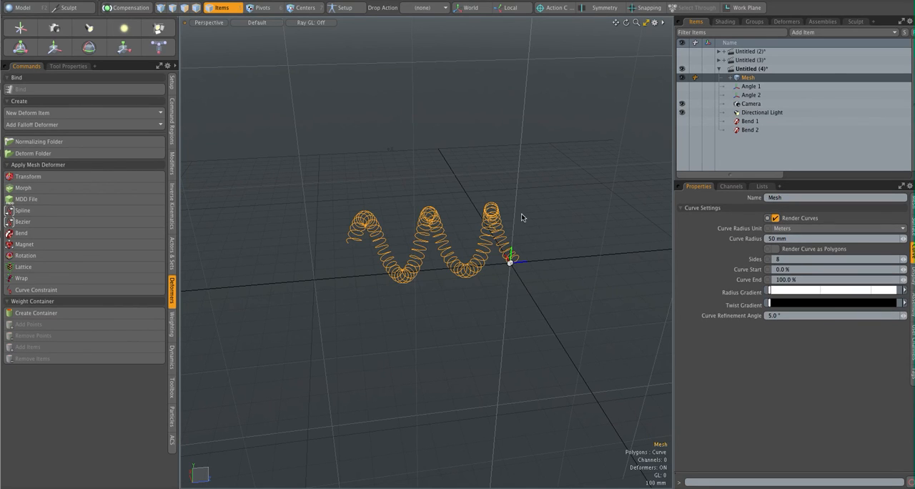
- Run a Preview render of the coiled curve and set the mesh's curve radius to 25 mm
{"action": "left_click", "coordinate": [286, 0]}
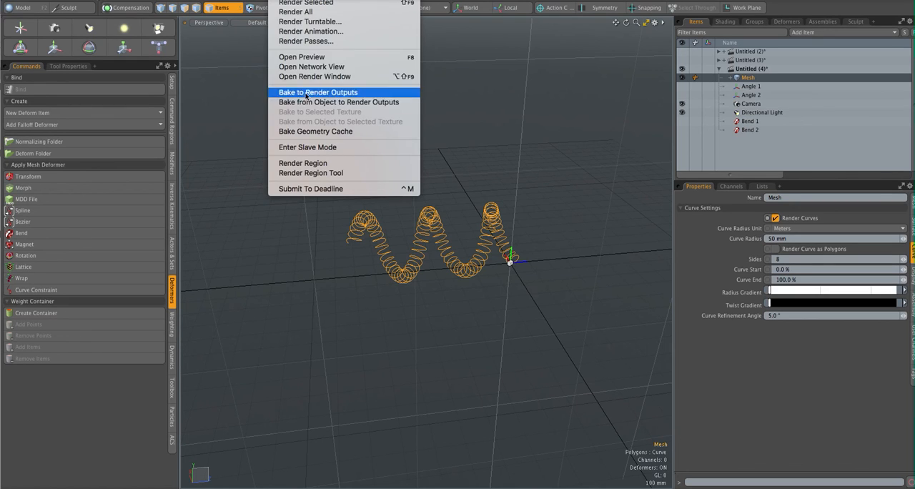
{"action": "left_click", "coordinate": [315, 59]}
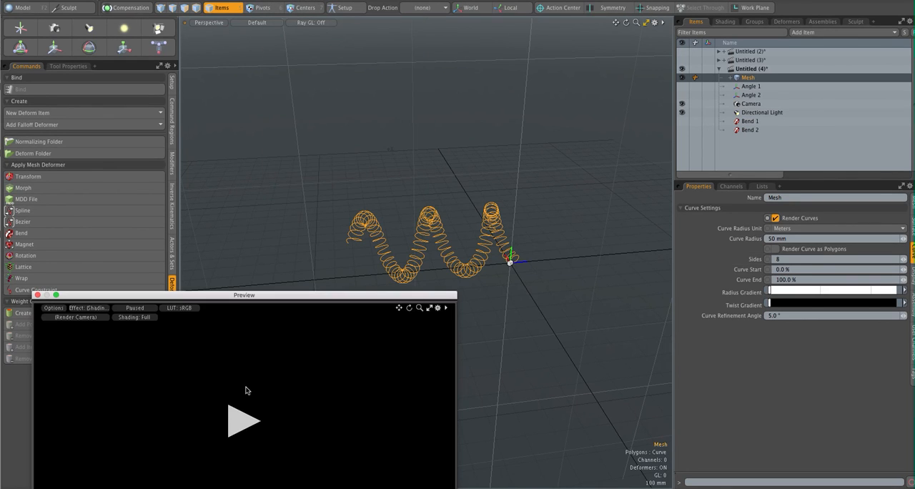
{"action": "left_click", "coordinate": [241, 421]}
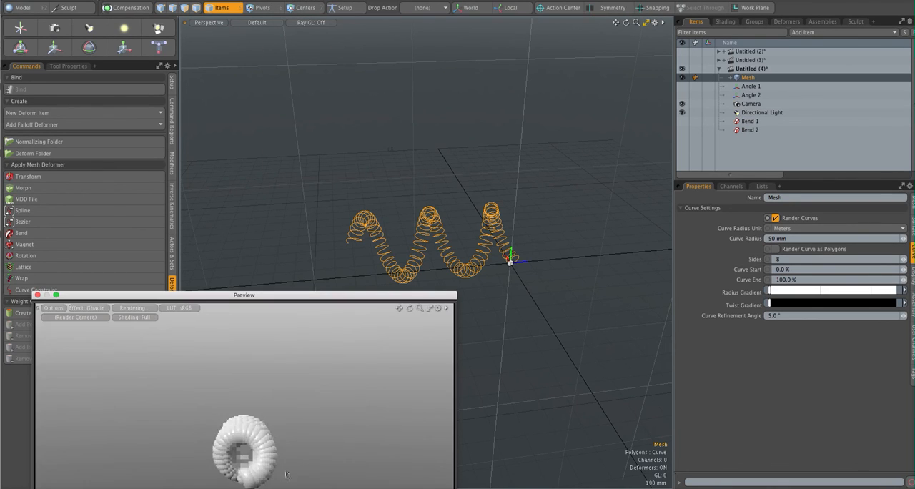
{"action": "left_click_drag", "start_coordinate": [305, 415], "coordinate": [289, 392], "text": "alt"}
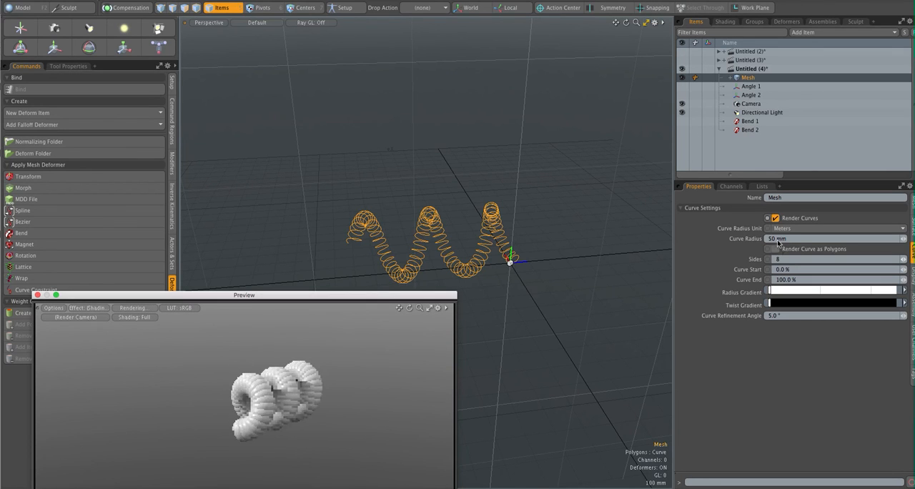
{"action": "left_click", "coordinate": [766, 239]}
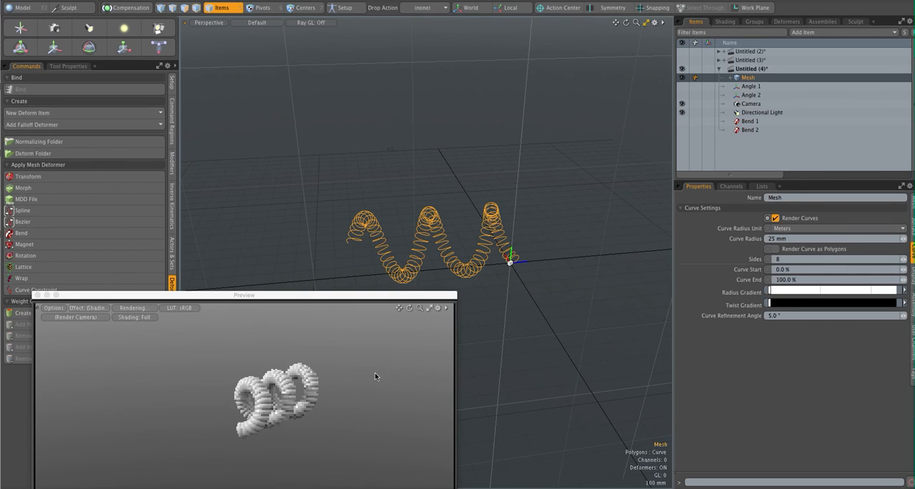
- Set Bend 1's radius to 60 mm, inspect the coil in the Preview render, and close the Preview
{"action": "left_click", "coordinate": [749, 121]}
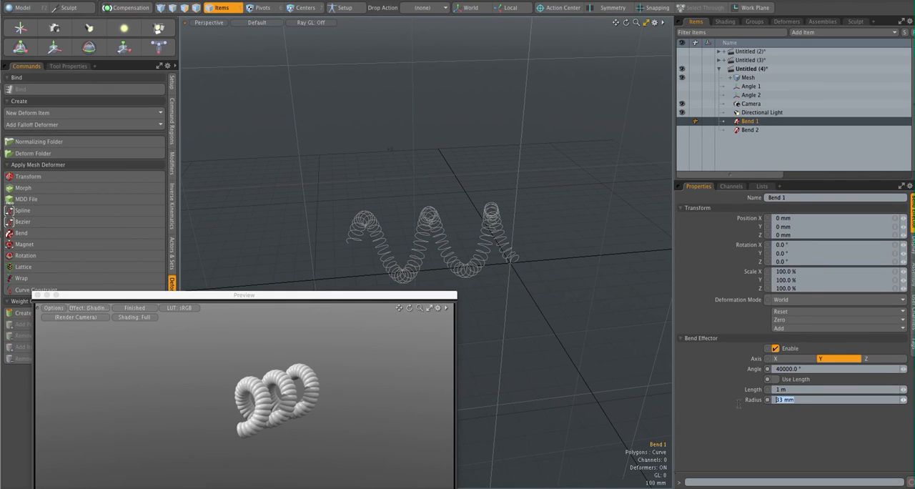
{"action": "key", "text": "Return"}
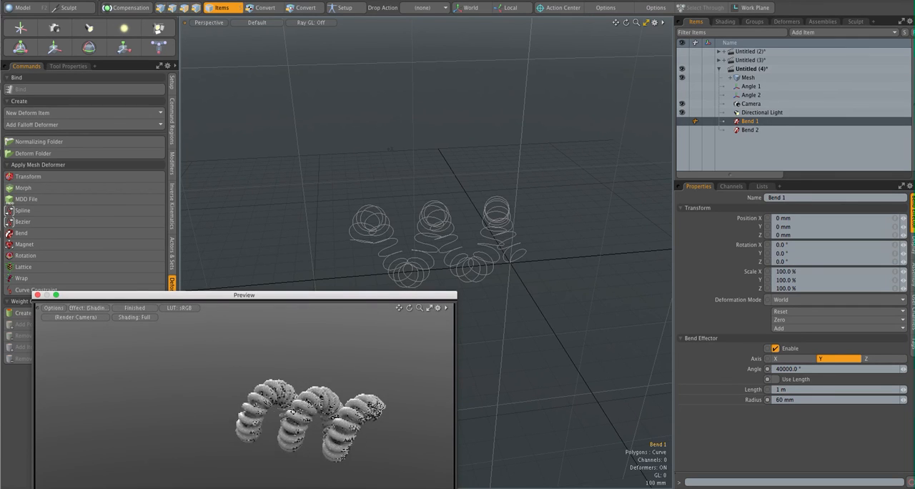
{"action": "left_click_drag", "start_coordinate": [263, 397], "coordinate": [117, 398], "text": "alt"}
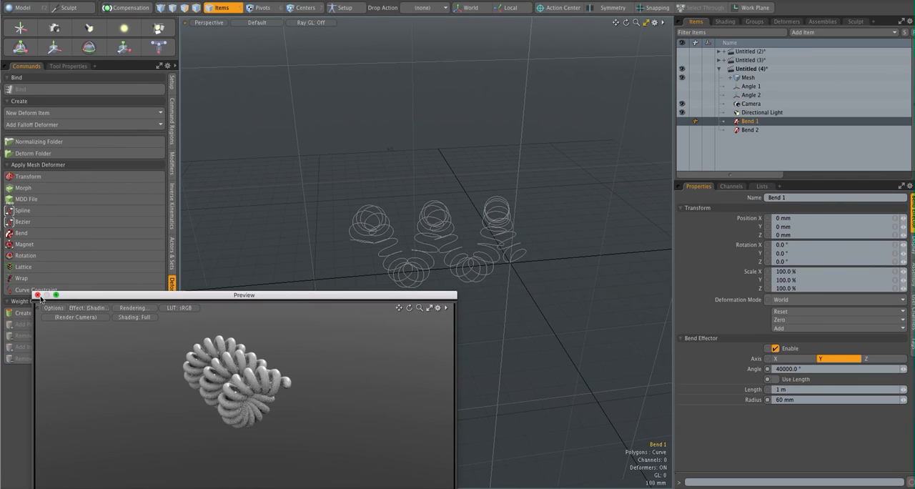
{"action": "left_click", "coordinate": [37, 295]}
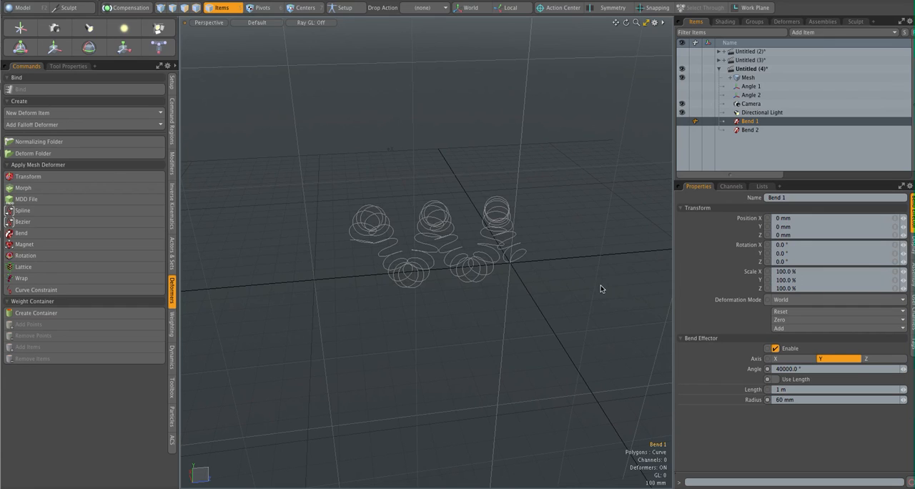
- Apply a new Transform deformer to the bent mesh
{"action": "left_click", "coordinate": [756, 80]}
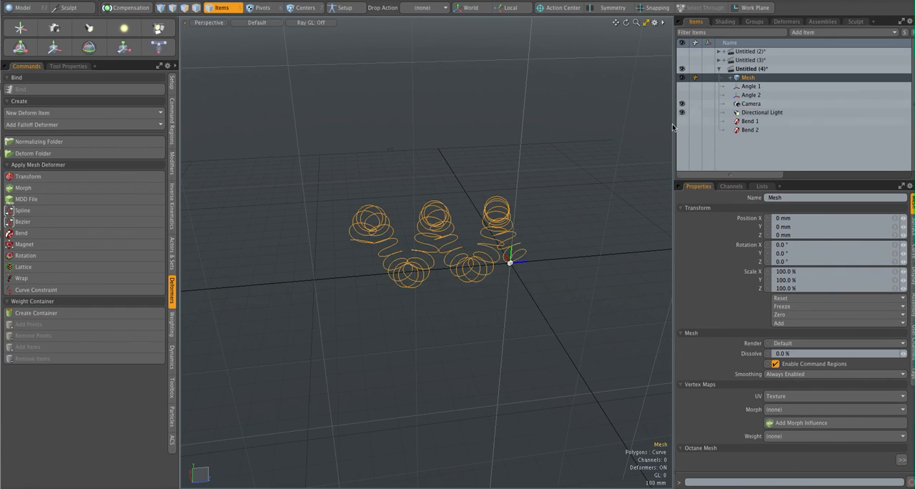
{"action": "left_click_drag", "start_coordinate": [587, 226], "coordinate": [540, 221], "text": "alt"}
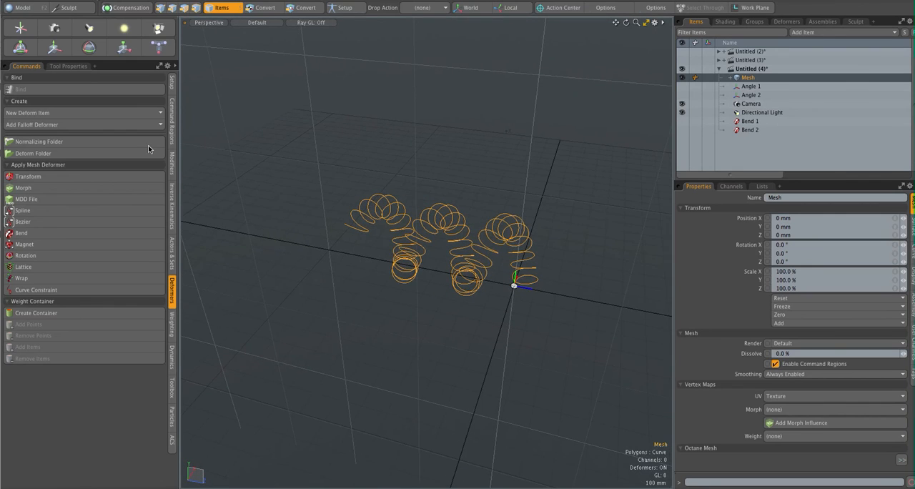
{"action": "left_click", "coordinate": [100, 175]}
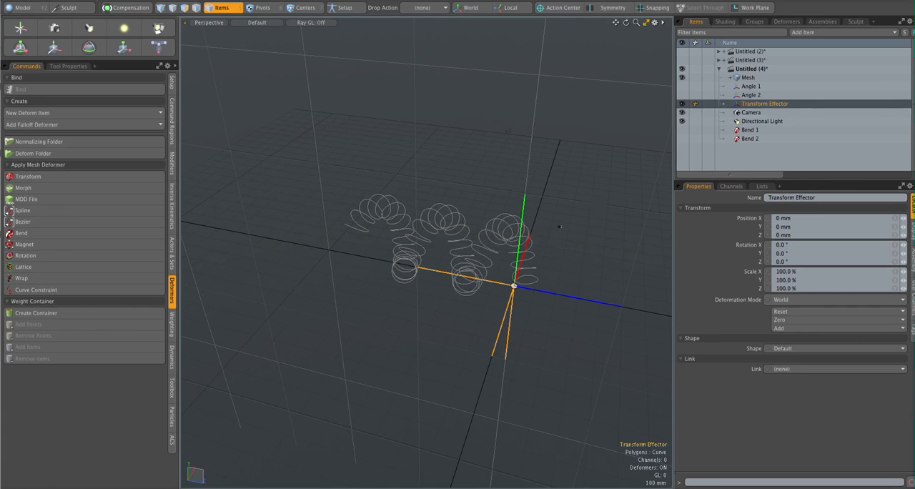
- Transform the new effector to about Y 225 mm and Z -90 mm, with 53° X rotation and 109% scale on all axes
{"action": "key", "text": "y"}
{"action": "left_click_drag", "start_coordinate": [560, 264], "coordinate": [561, 237]}
{"action": "key", "text": "e"}
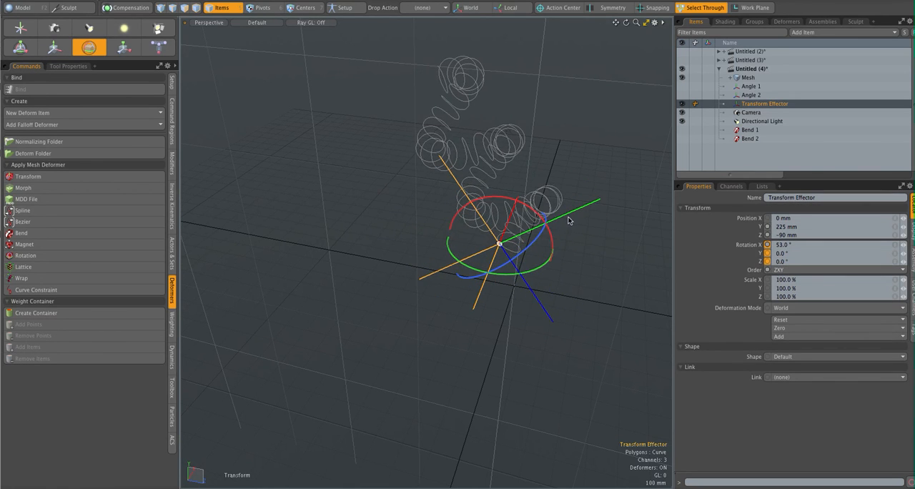
{"action": "key", "text": "r"}
{"action": "left_click_drag", "start_coordinate": [503, 244], "coordinate": [499, 243]}
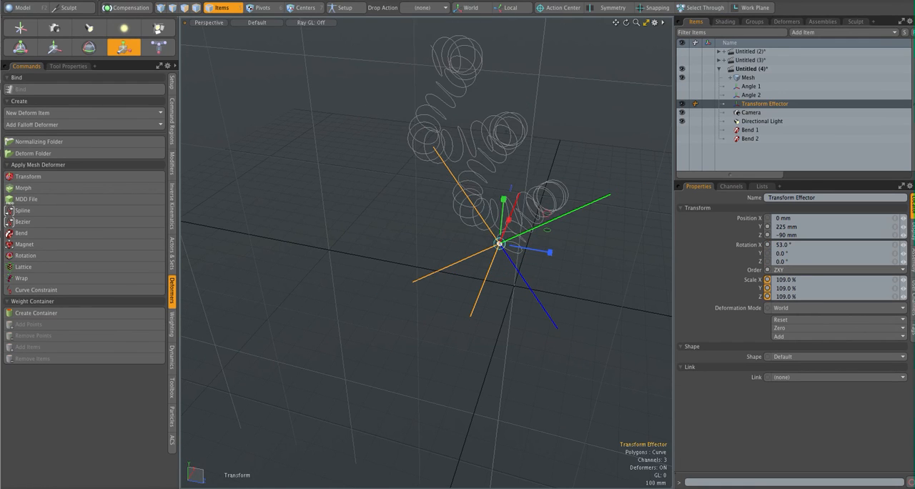
{"action": "key", "text": "q"}
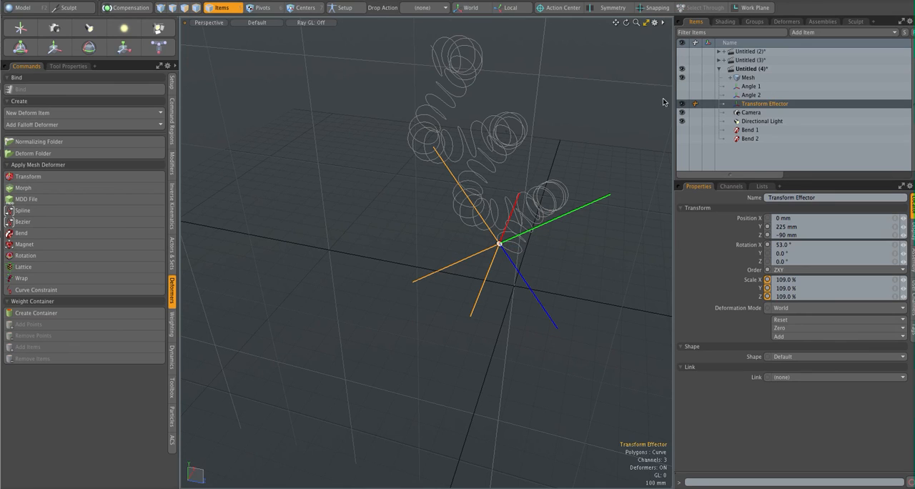
- Select the Mesh item and examine the transformed coil from another side
{"action": "left_click", "coordinate": [745, 78]}
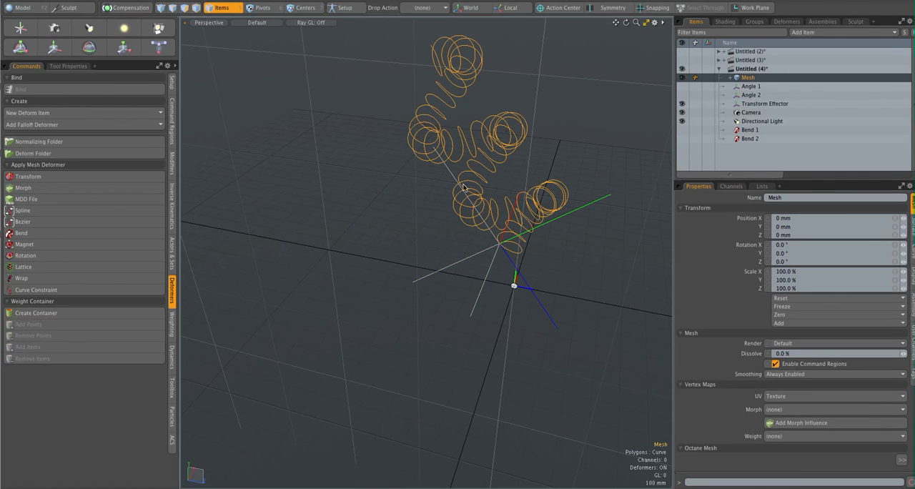
{"action": "left_click_drag", "start_coordinate": [392, 222], "coordinate": [435, 215], "text": "alt"}
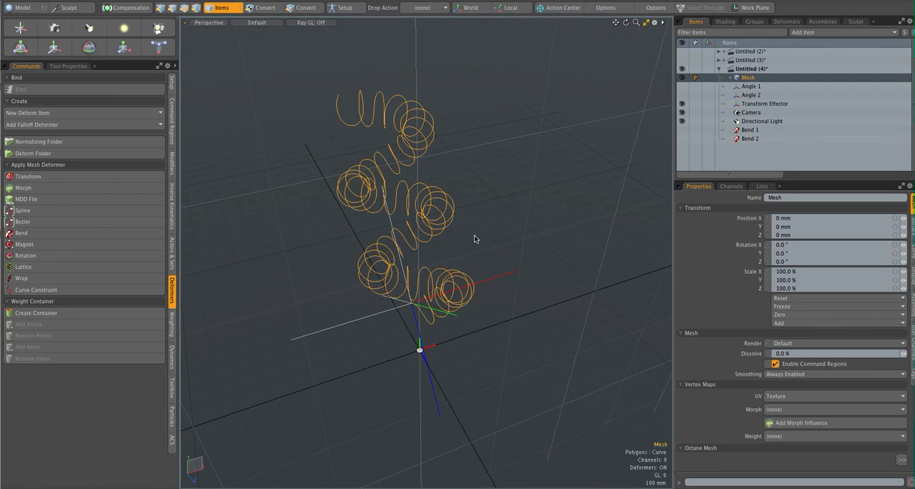